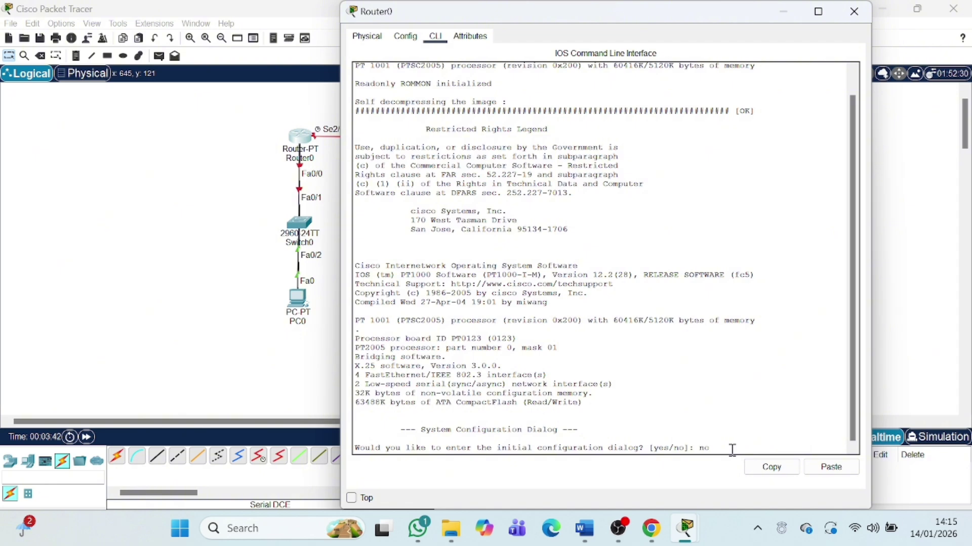
Step: Decline Router0's initial configuration dialog, then enter privileged mode and global configuration mode with enable and config t
key(Return)
key(Return)
text(enable)
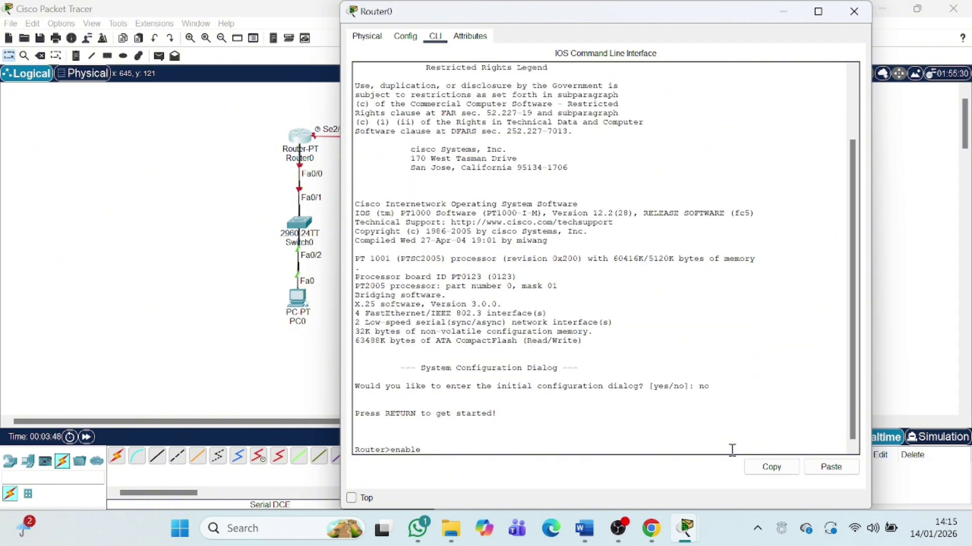
key(Return)
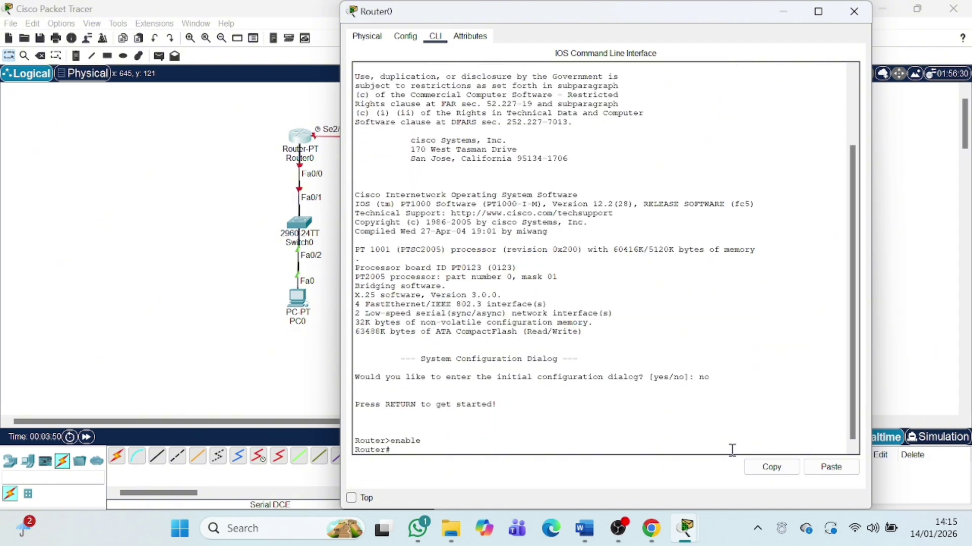
text(config t)
key(Return)
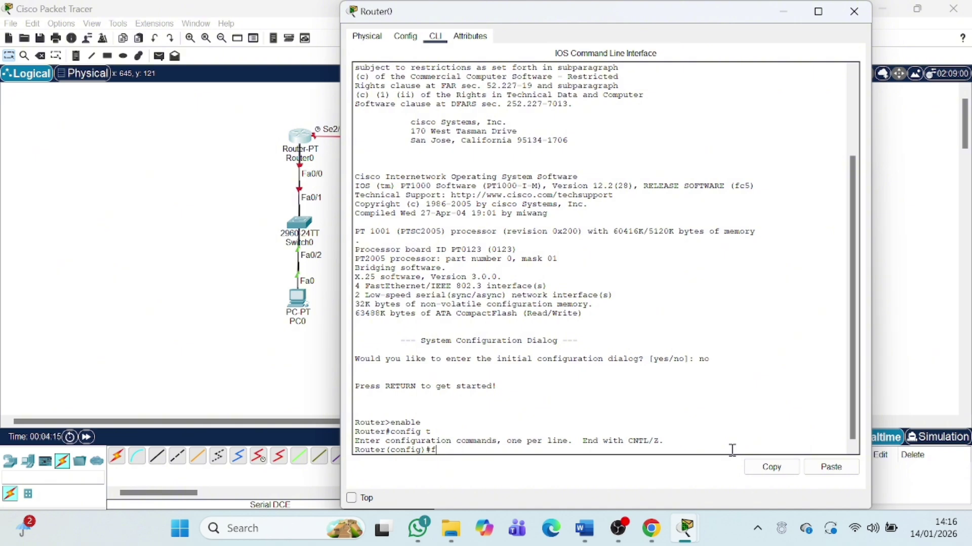
Step: Set Router0's hostname to Router-Pusat
text(host)
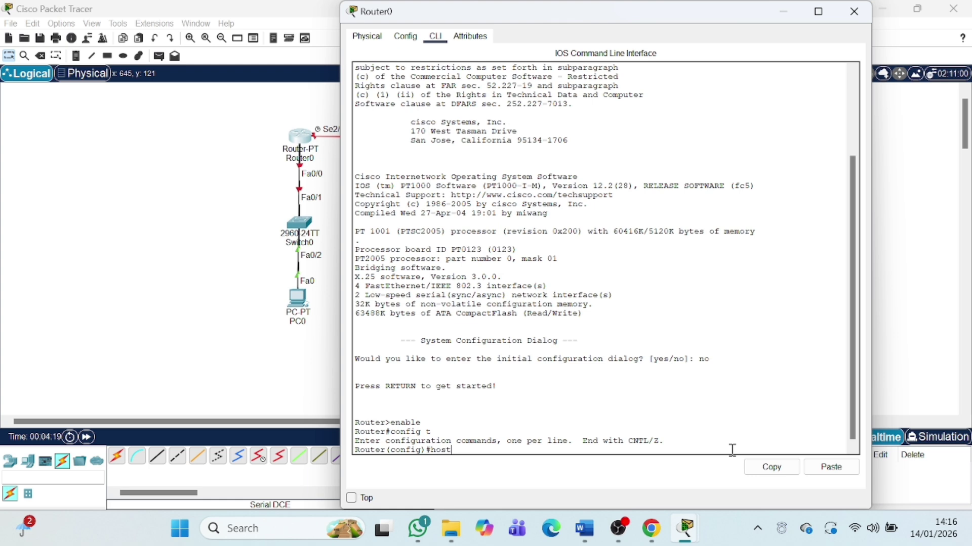
text(name)
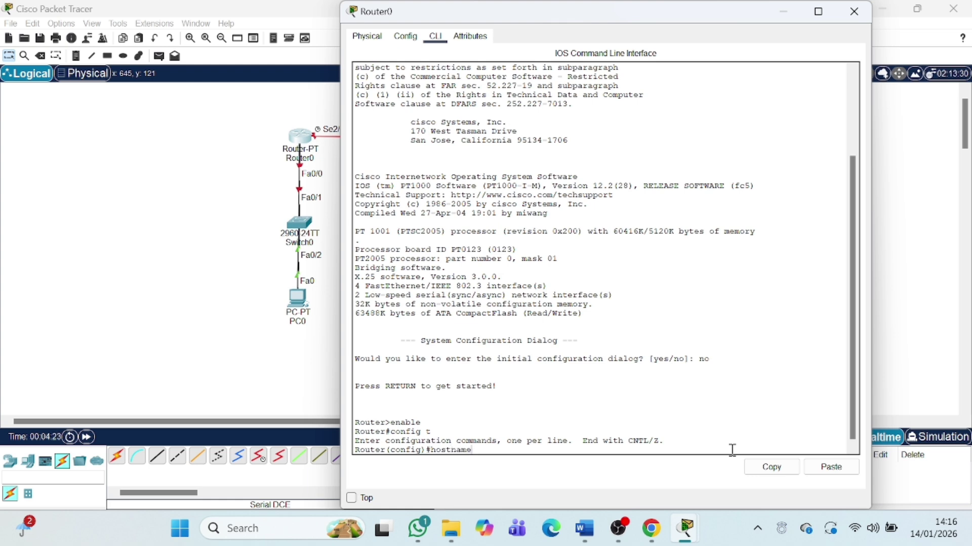
text( Router-Pusat)
key(Return)
Step: Configure interface fa0/0 on Router-Pusat with IP address 192.168.1.1 255.255.255.0, enable it with no shutdown, and leave interface configuration
text(interface)
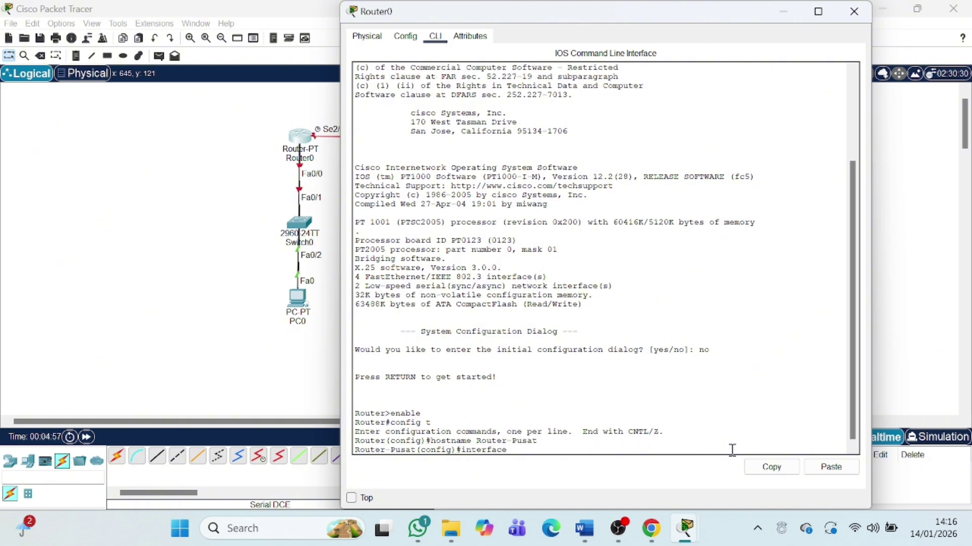
text( fa0/0)
key(Return)
text(ip address )
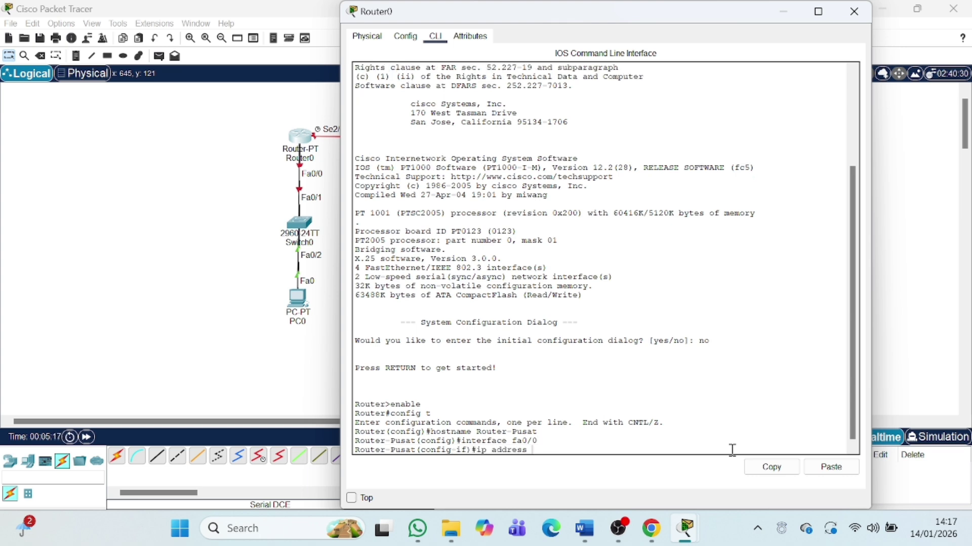
text(192.168.1.1 255.255.255.0)
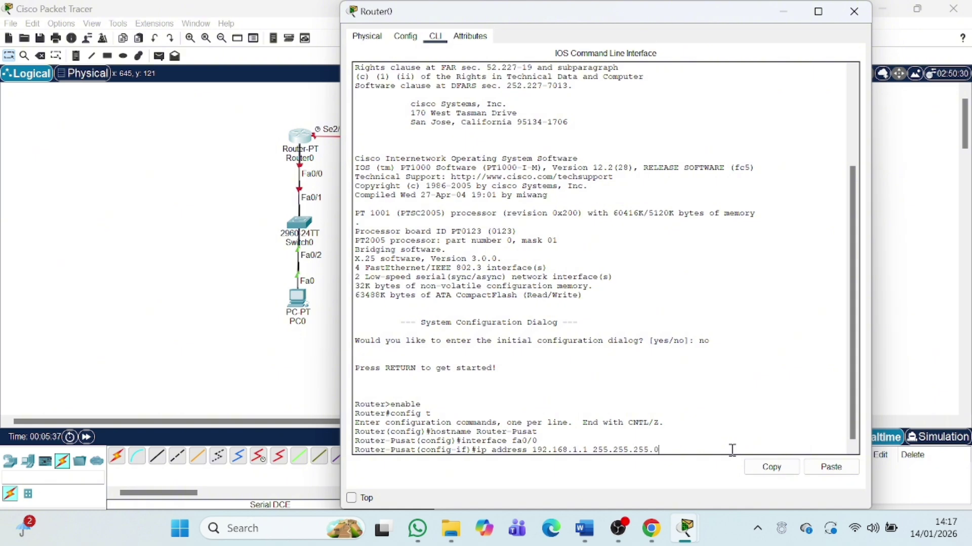
key(Return)
text(no shutdown)
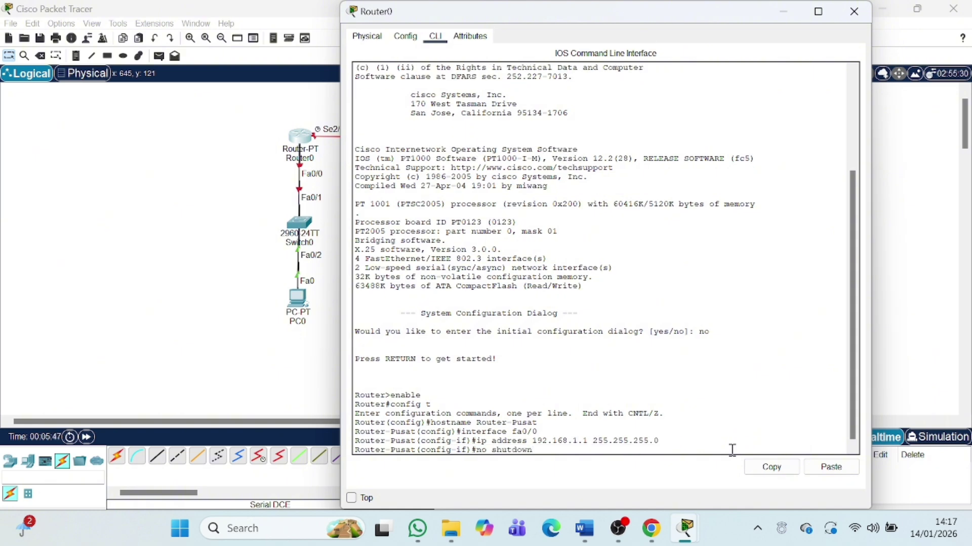
key(Return)
text(exit)
key(Return)
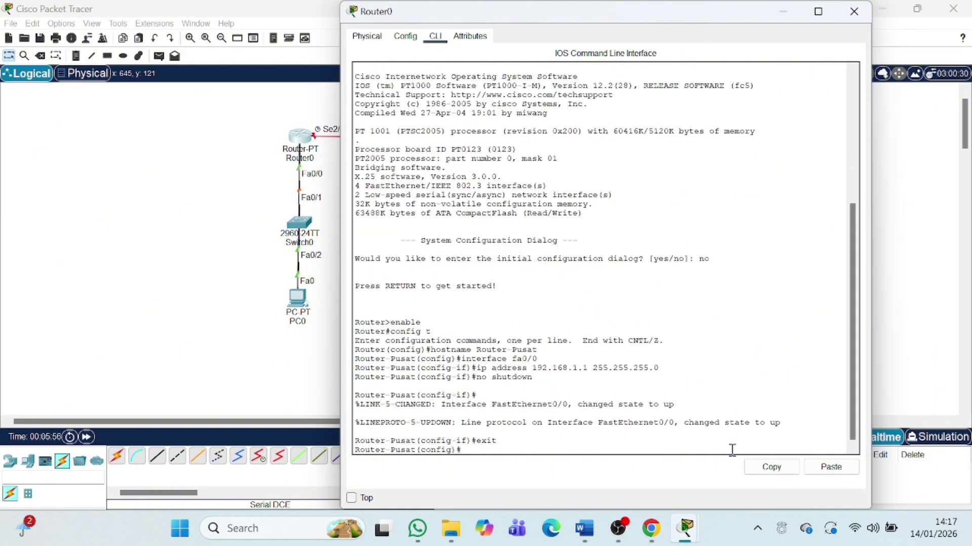
Step: Assign IP address 10.10.10.1 with mask 255.255.255.252 to interface se2/0 on Router-Pusat
text(interface se2/0)
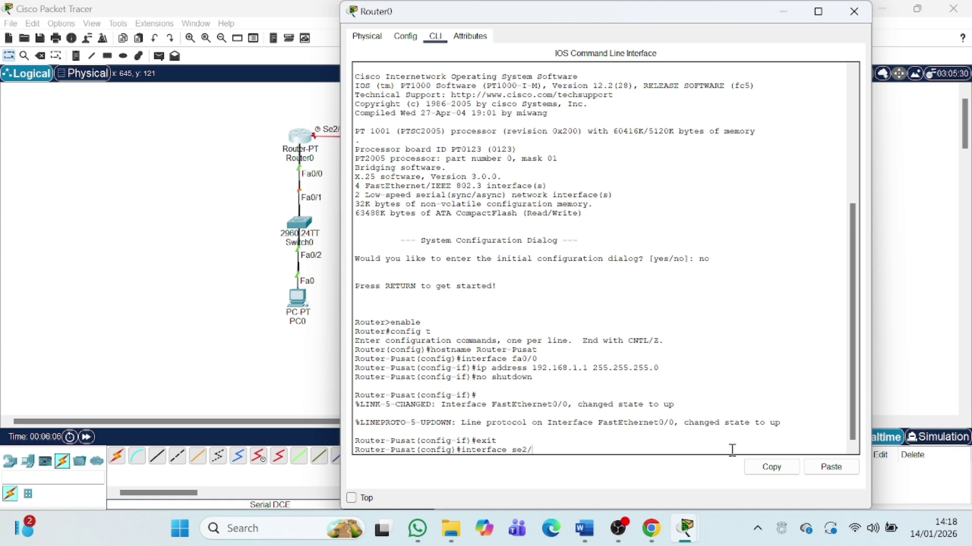
key(Return)
text(ip addre)
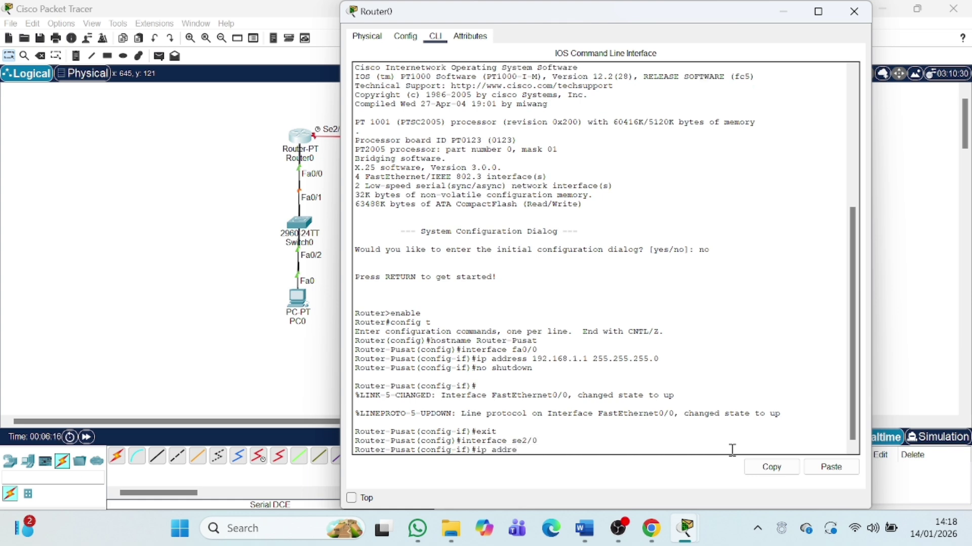
text(ss 10.10.10.1 255.255.255.0)
key(BackSpace)
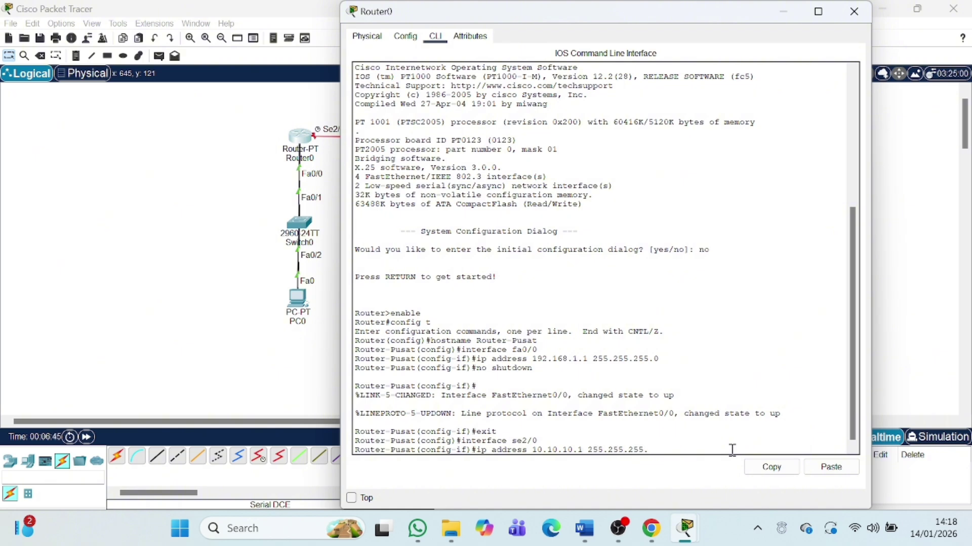
text(252)
key(Return)
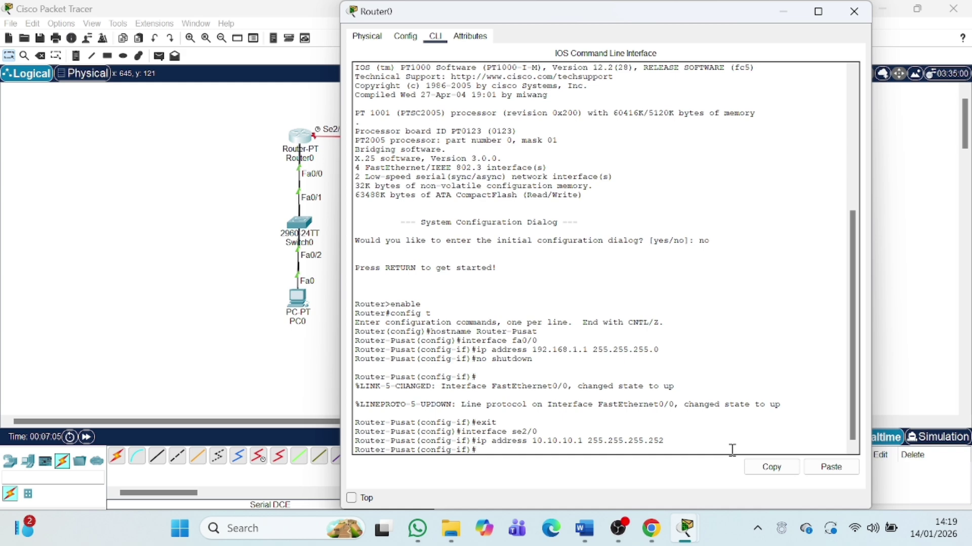
Step: Set the se2/0 clock rate to 64000, enable the interface with no shutdown, and return to global configuration mode
text(clock rate 64000)
key(Return)
text(no shutdown)
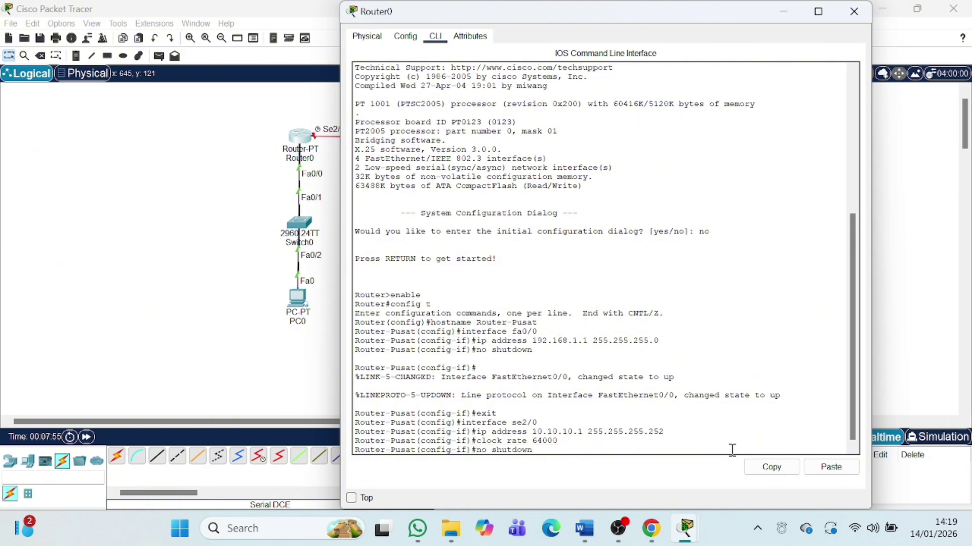
key(Return)
text(exit)
key(Return)
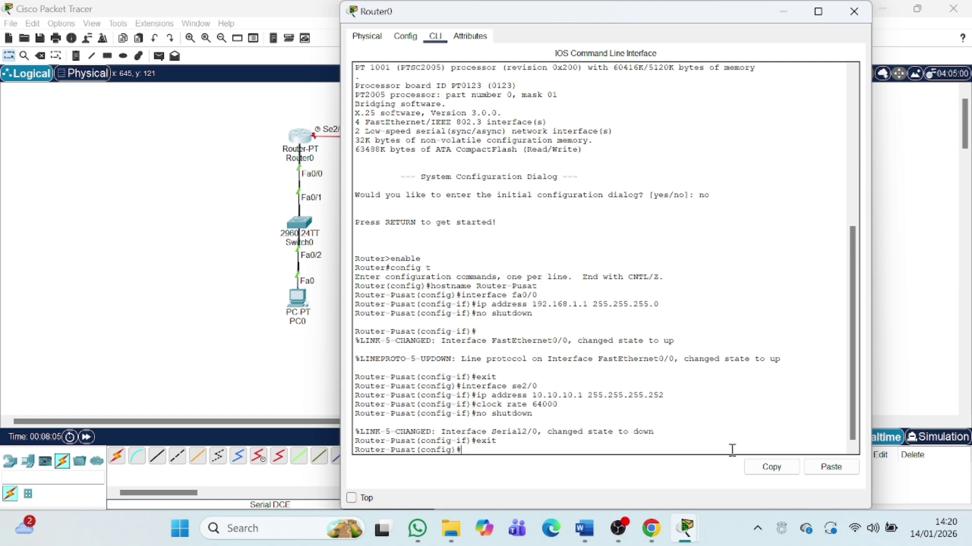
key(Return)
Step: Start BGP process 88 on Router-Pusat and define neighbor 10.10.10.2 with remote-as 99
text(router)
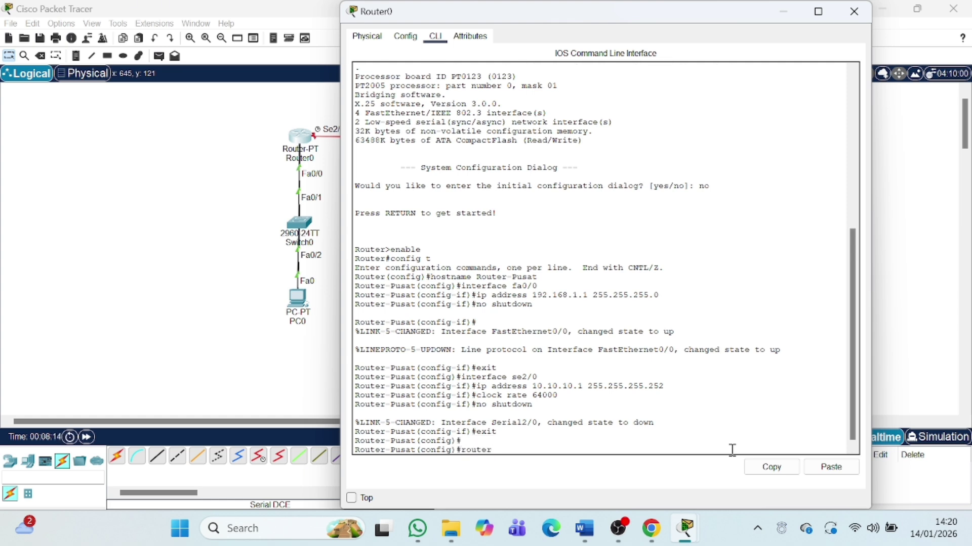
text( bgp 88)
key(Return)
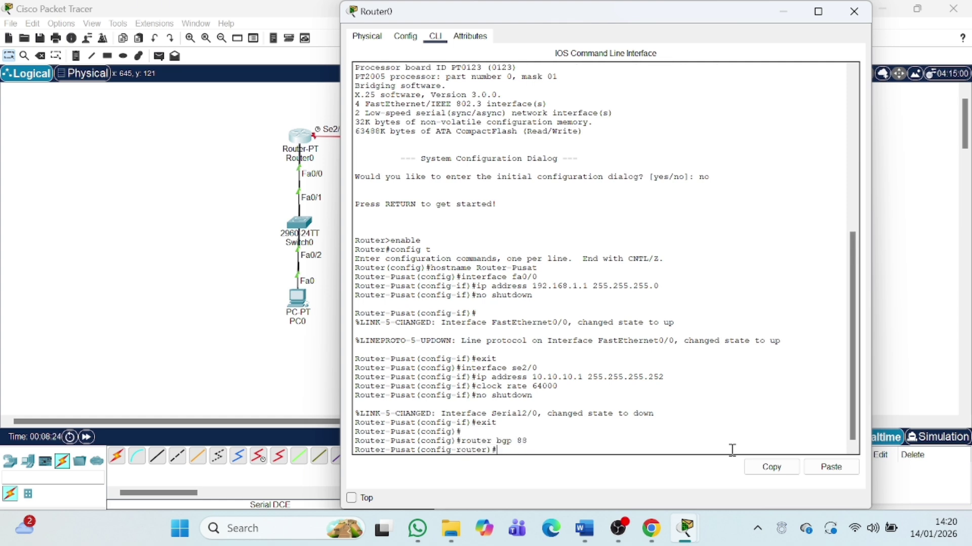
text(neighbor 10.10.10.2 remote-)
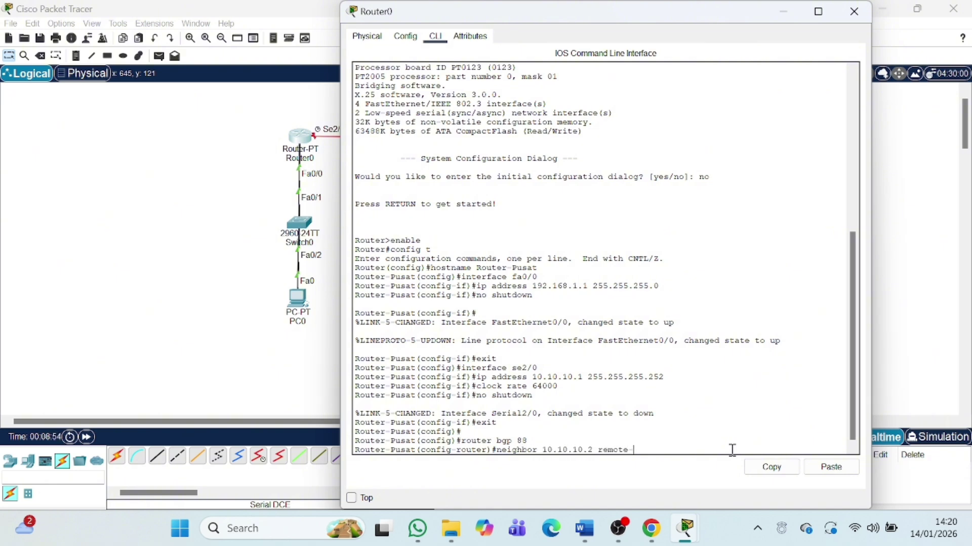
text(as 99)
key(Return)
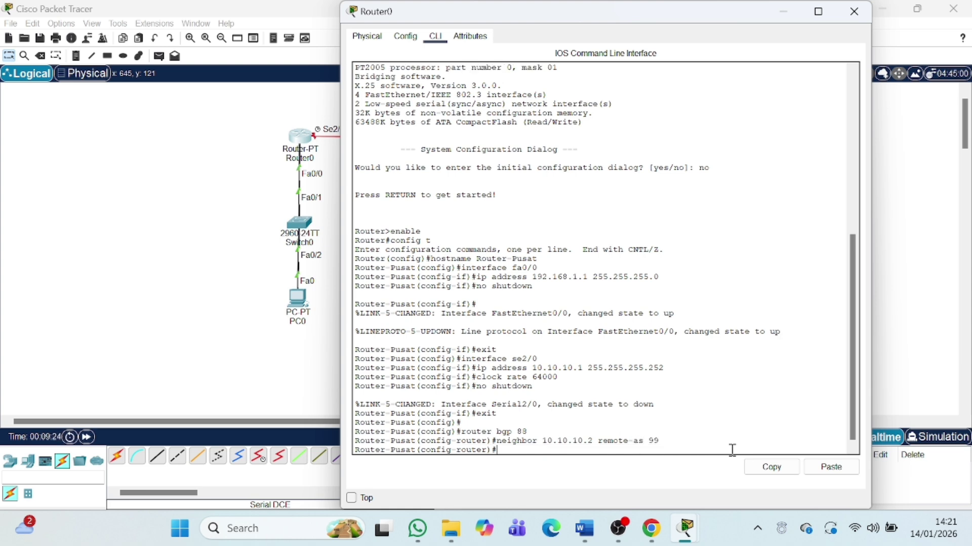
Step: Advertise network 192.168.1.0 mask 255.255.255.0 in BGP and exit back to Router-Pusat's privileged mode
text(network 192.168.1.0 mask 255.255.255.0)
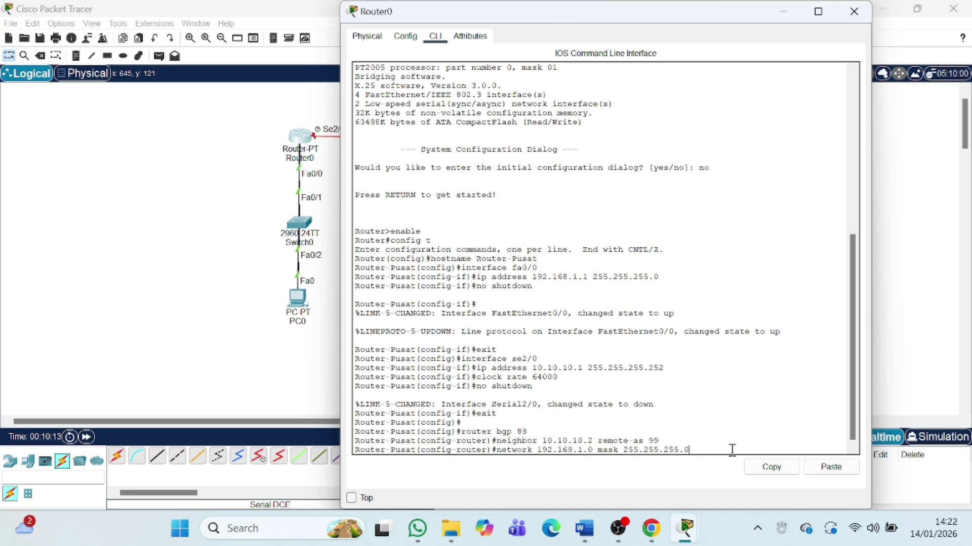
key(Return)
text(er-Pusat(config-router)#e)
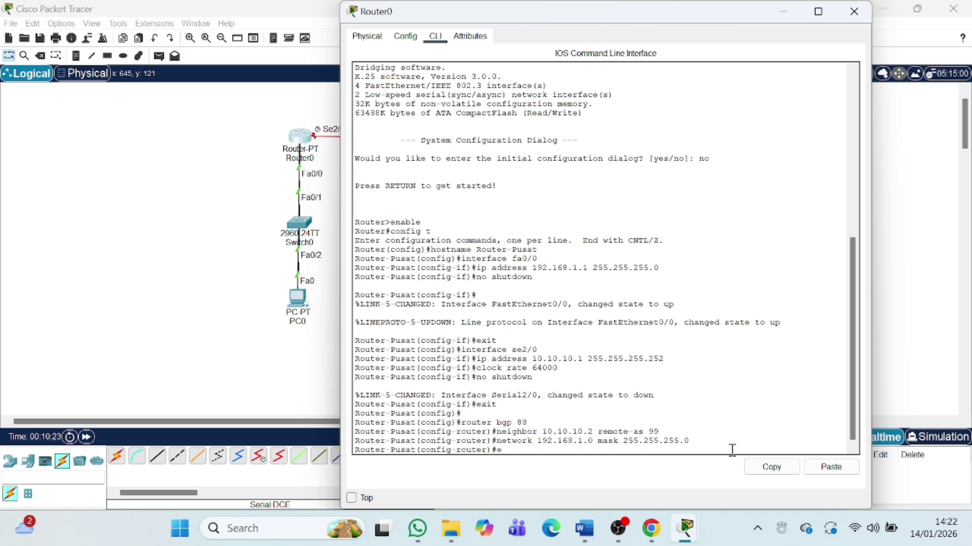
text(xit)
key(Return)
text(exit)
key(Return)
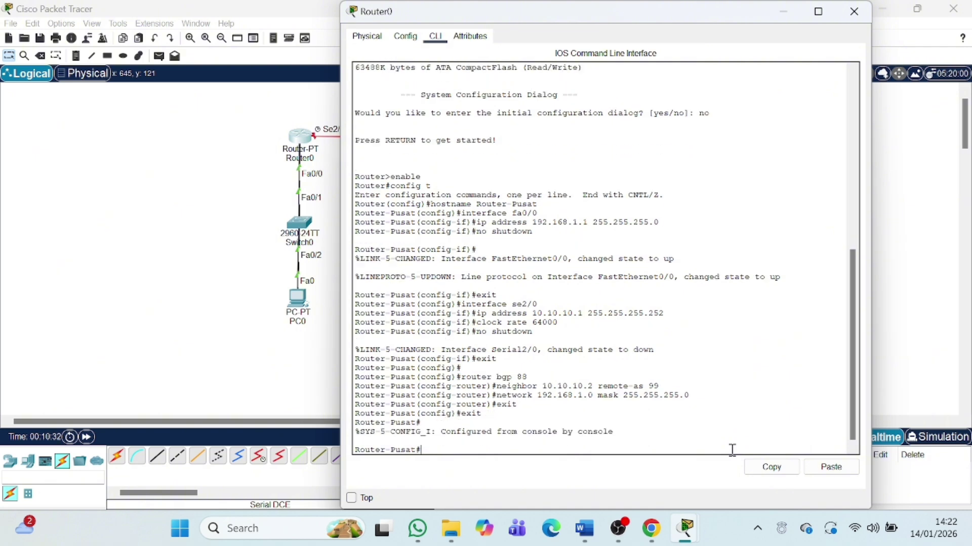
Step: Close Router0's window, open Router1's command line and decline its initial configuration dialog
click(853, 11)
click(593, 136)
click(435, 36)
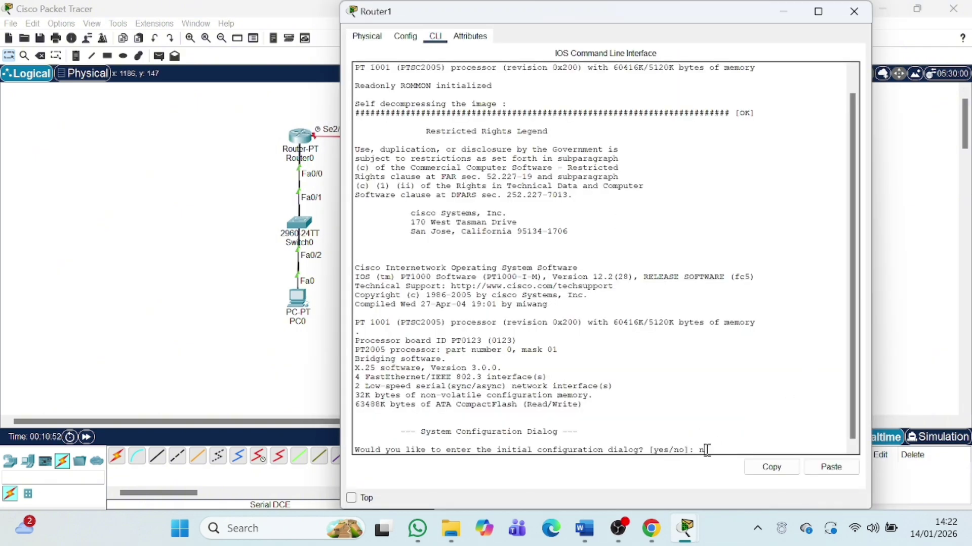
text(no)
key(Return)
key(Return)
Step: Enter global configuration mode on Router1 and set its hostname to Router-Cabang
text(enable)
key(Return)
text(c)
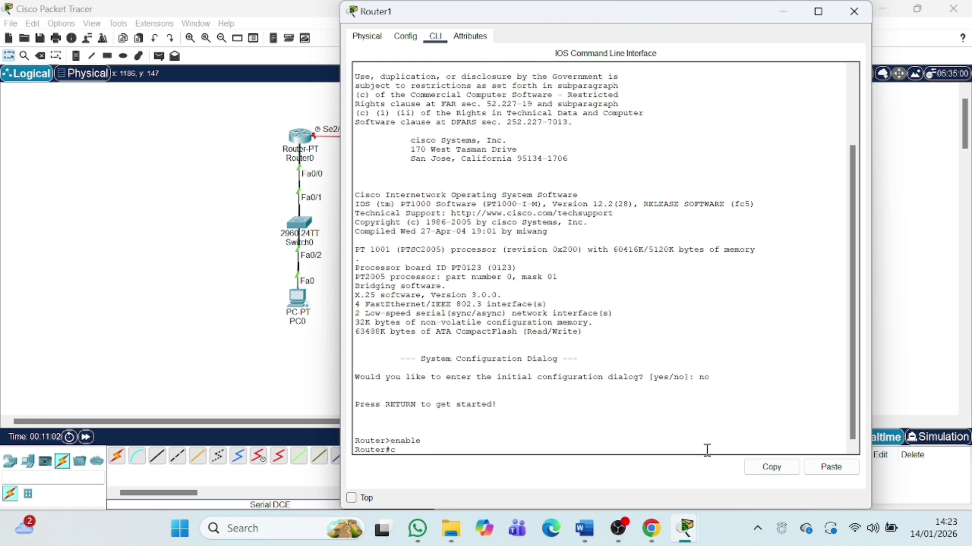
text(onfig t)
key(Return)
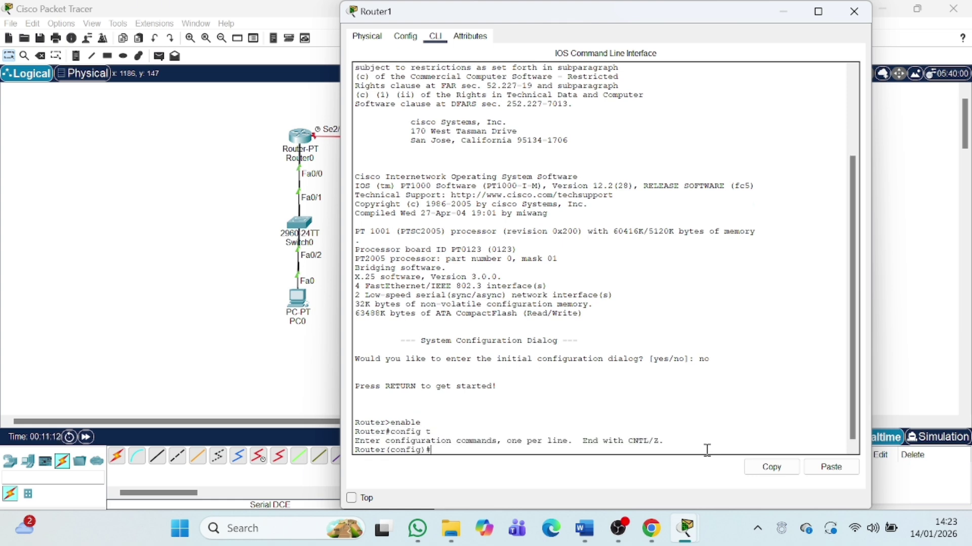
text(hostname Router-Cabang)
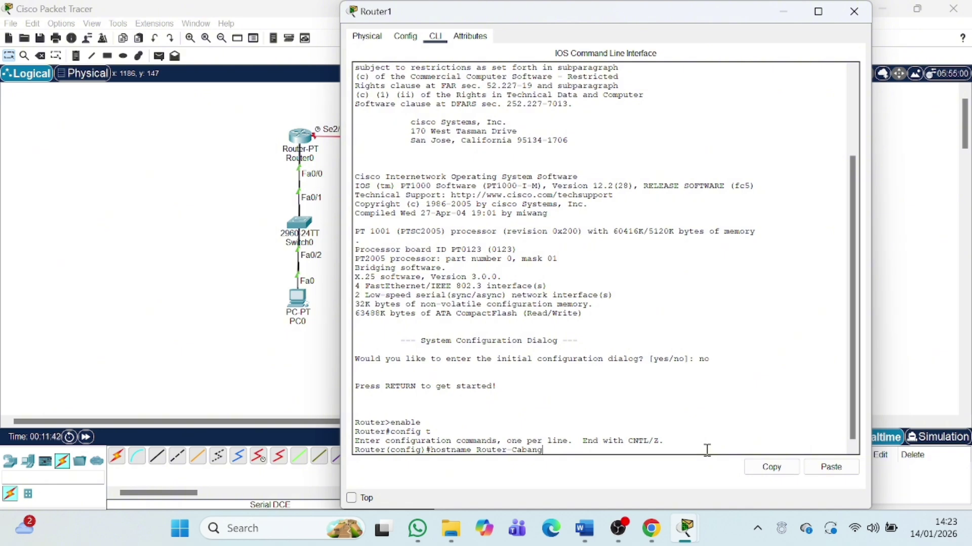
key(Return)
Step: Configure interface fa0/0 on Router-Cabang with IP address 192.168.2.1 255.255.255.0, enable it with no shutdown, and leave interface configuration
text(inter)
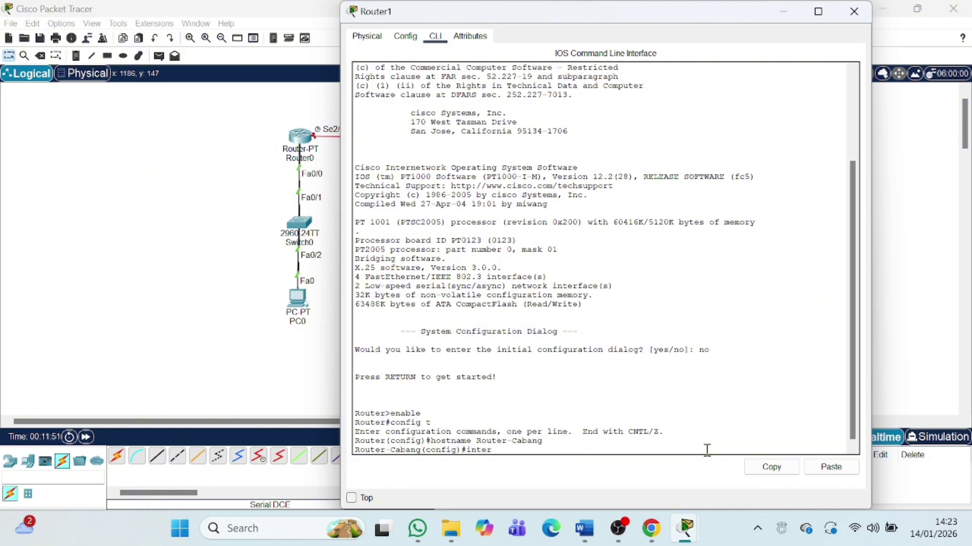
text(face fa0/0)
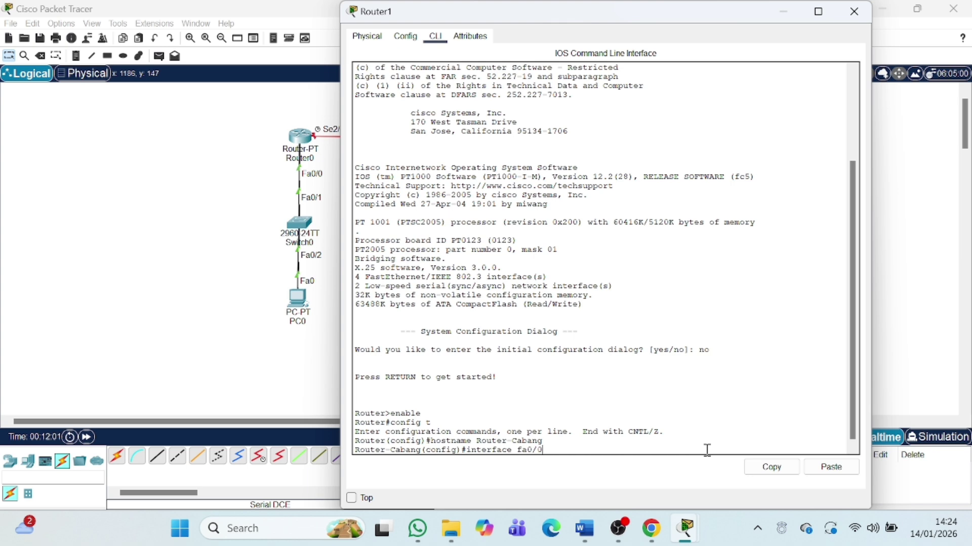
key(Return)
text(ip add)
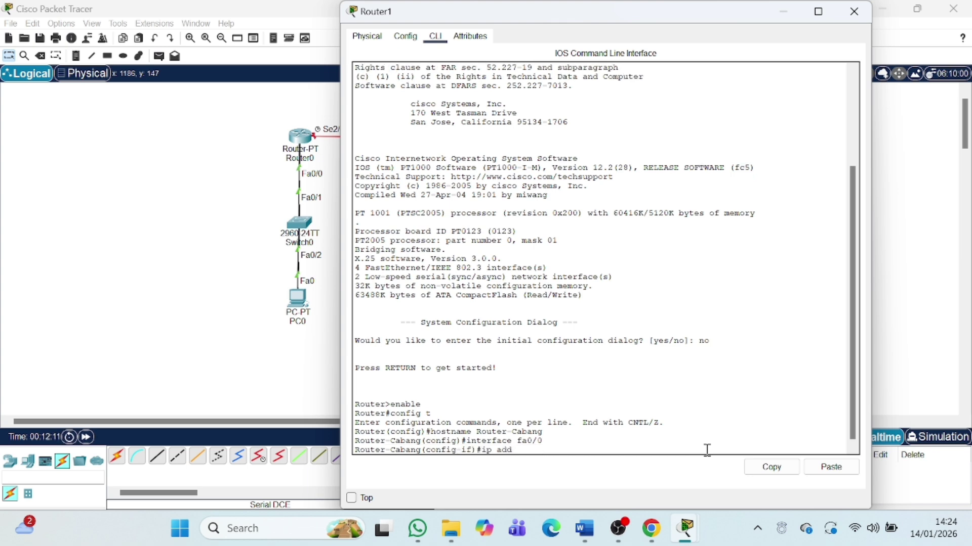
text(ress 192.168)
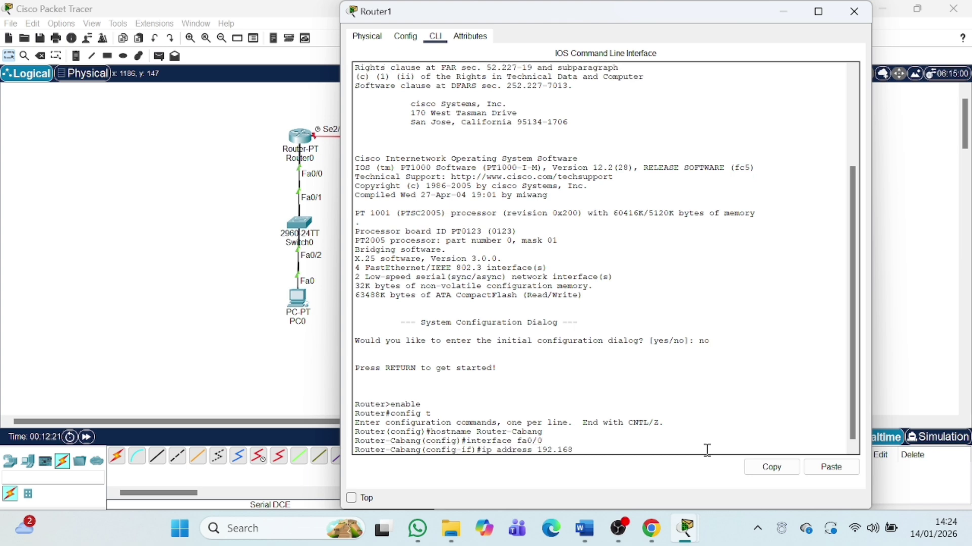
text(.2.1 255.255.255.0)
key(Return)
text(no shutdown)
key(Return)
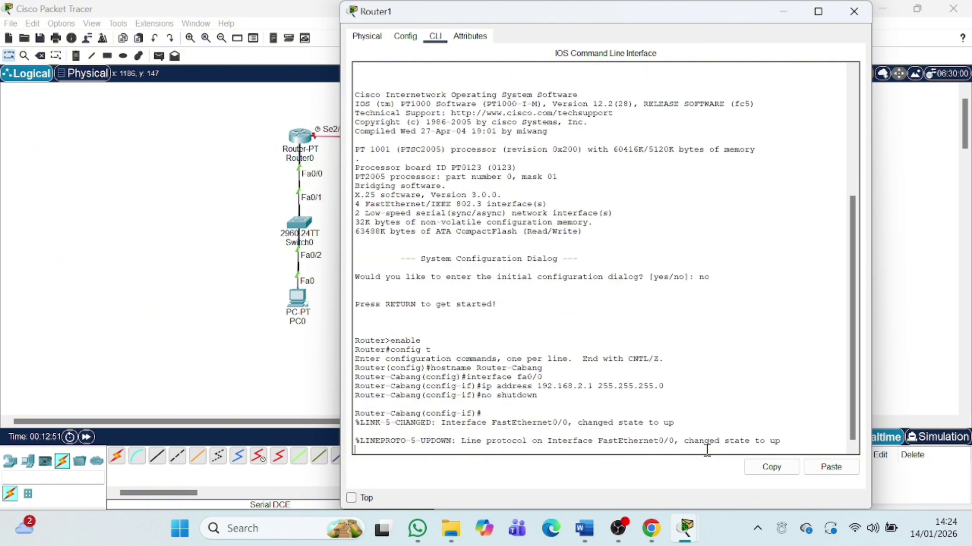
text(exit)
key(Return)
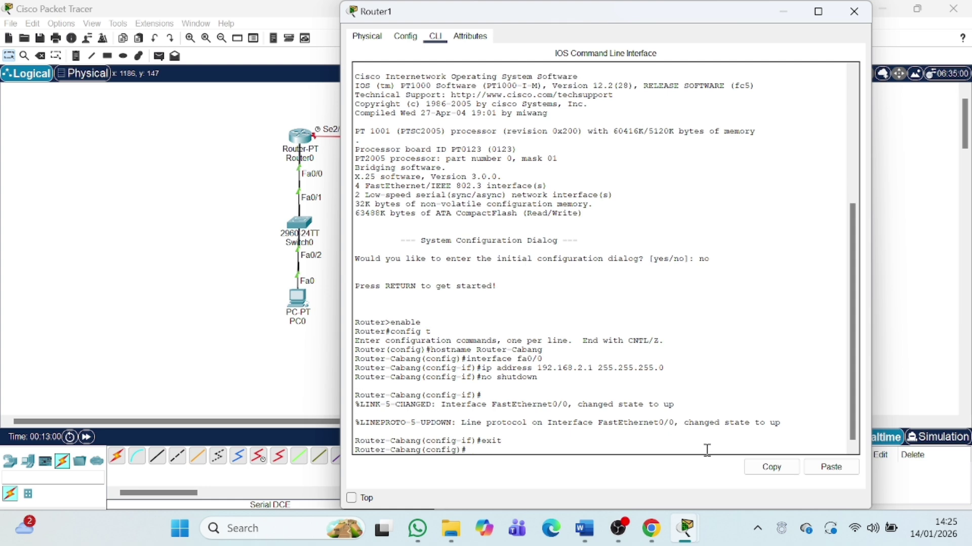
Step: Configure interface se2/0 on Router-Cabang with IP address 10.10.10.2 255.255.255.252, enable it with no shutdown, and leave interface configuration
text(interface se2/0)
key(Return)
text(ip address)
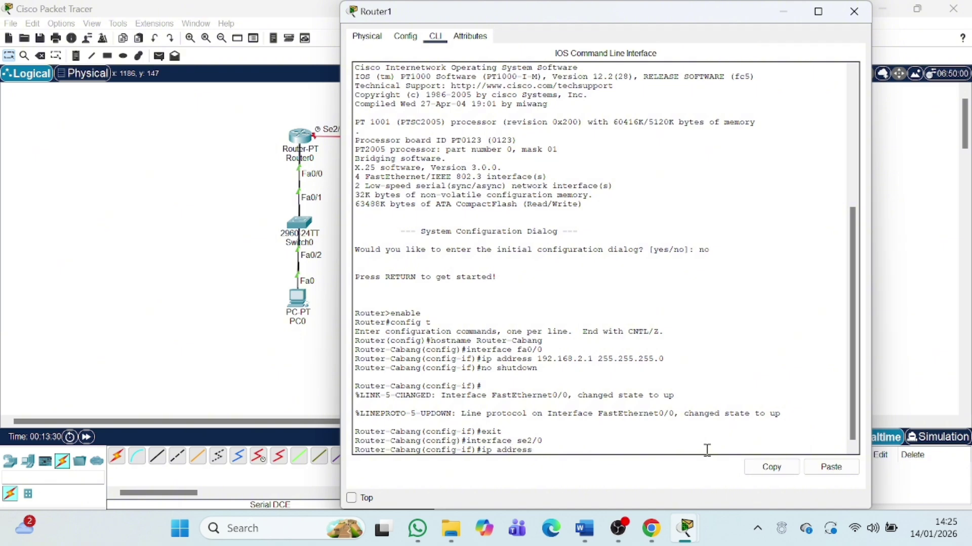
text( 10.10.10.2 255.255.255.252)
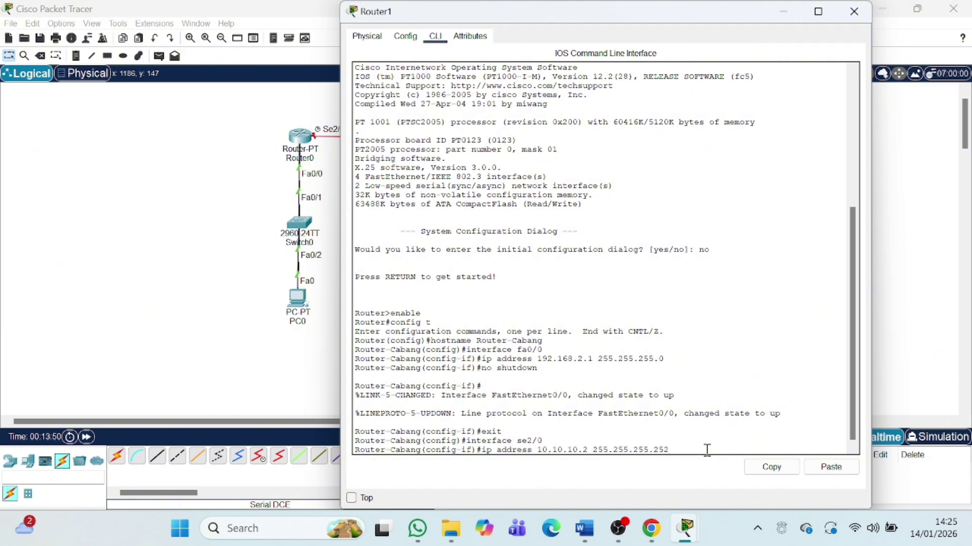
key(Return)
text(no shutdown)
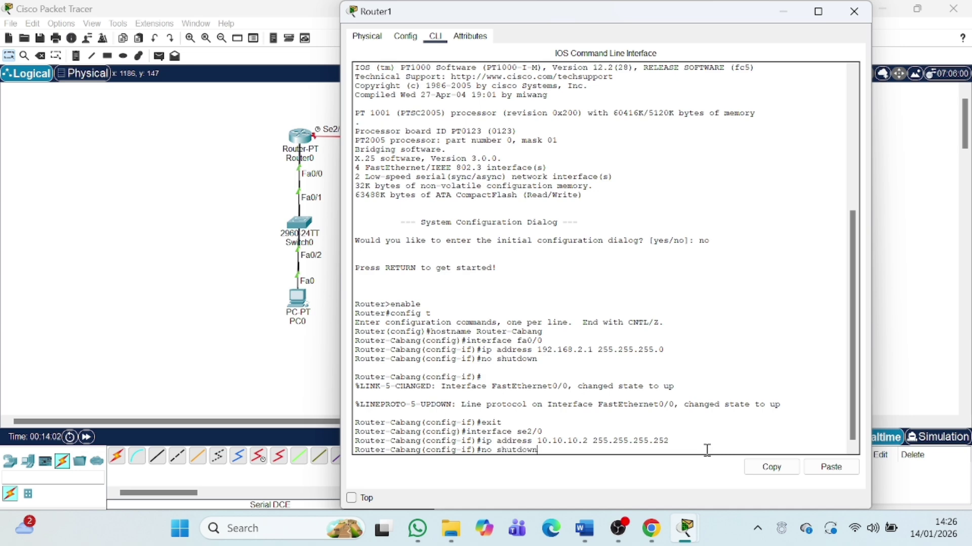
key(Return)
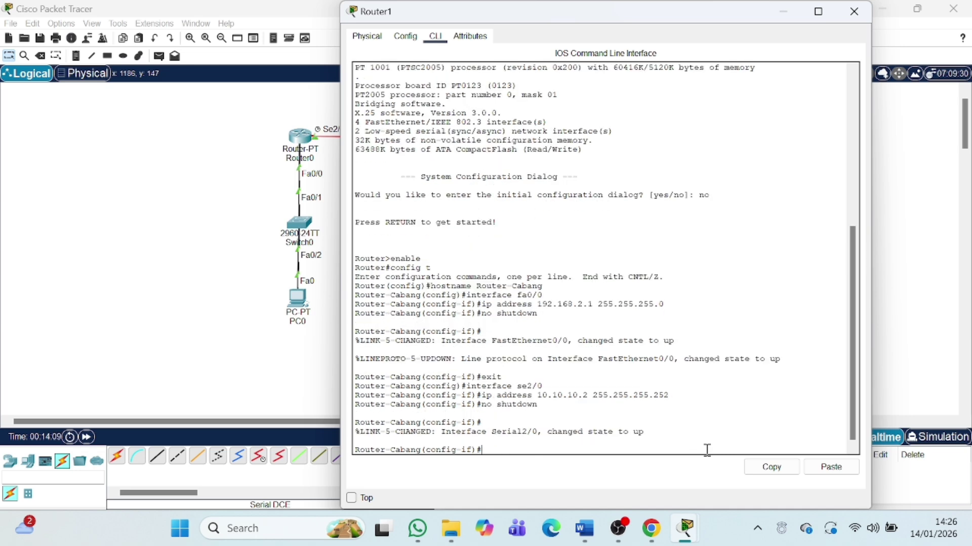
text(ex)
key(BackSpace)
key(Return)
text(ex)
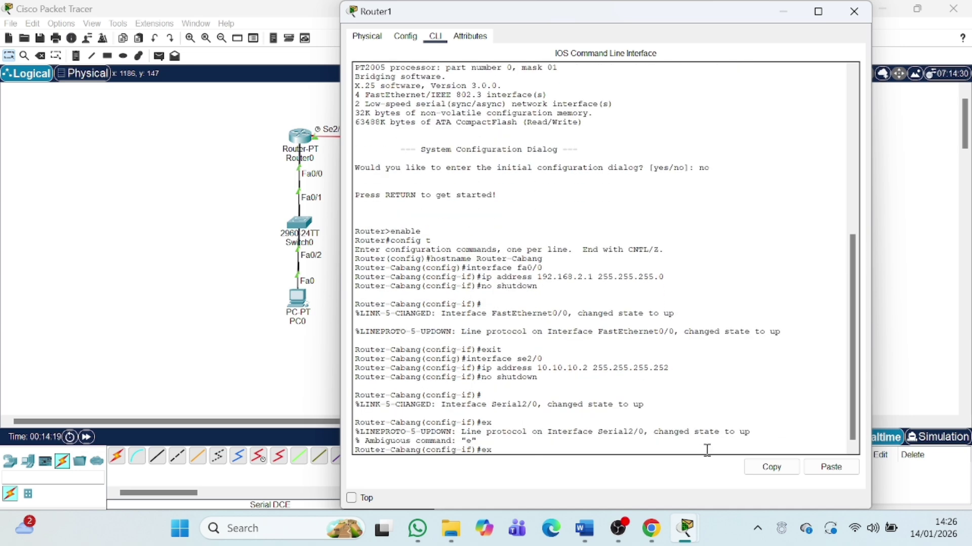
text(it)
key(Return)
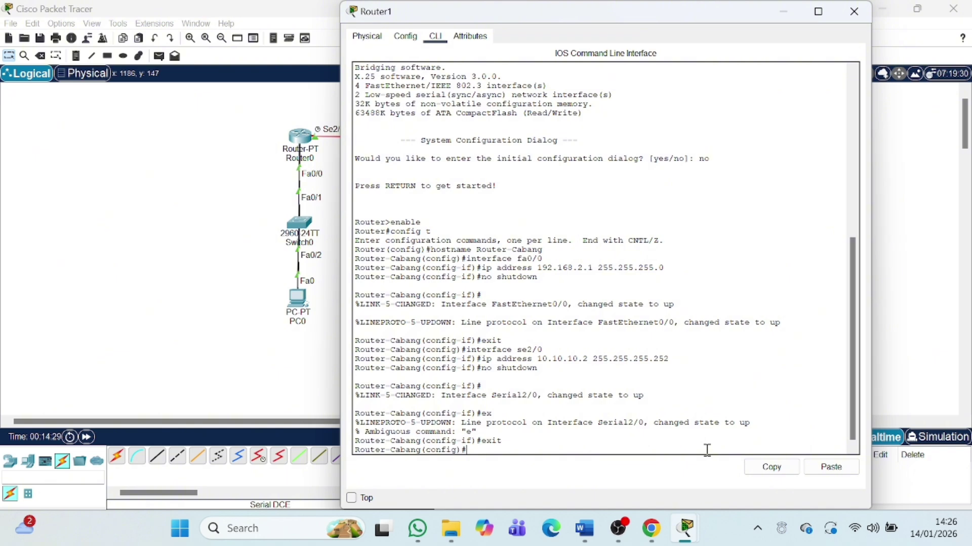
key(Return)
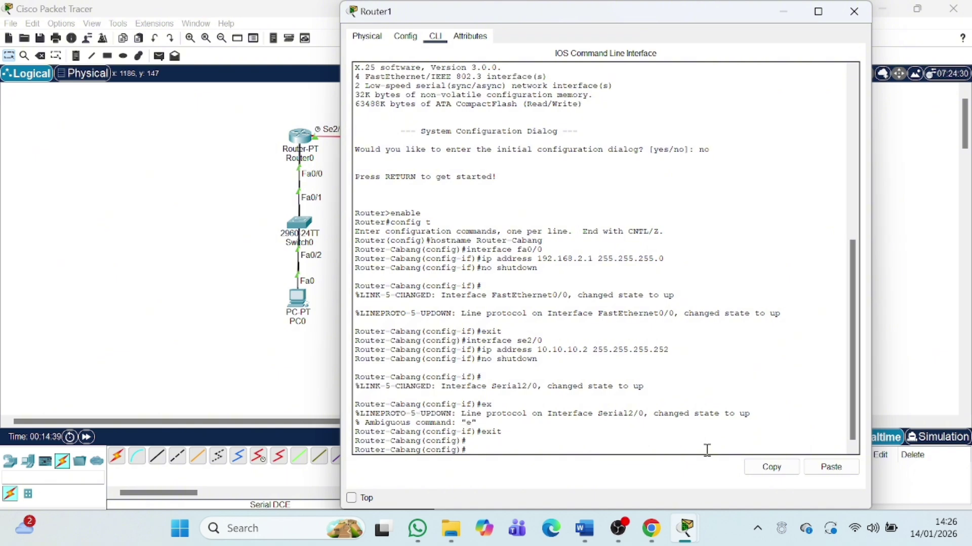
Step: Start BGP process 99 on Router-Cabang and define neighbor 10.10.10.1 with remote-as 88
text(router bgp 99)
key(Return)
text(neig)
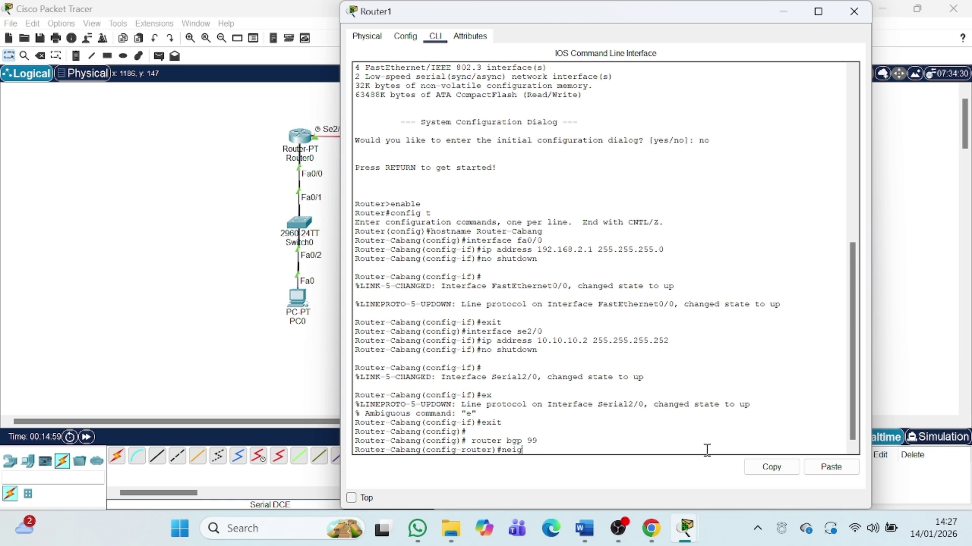
text(hbor 10.10.10.1 remote-as 88)
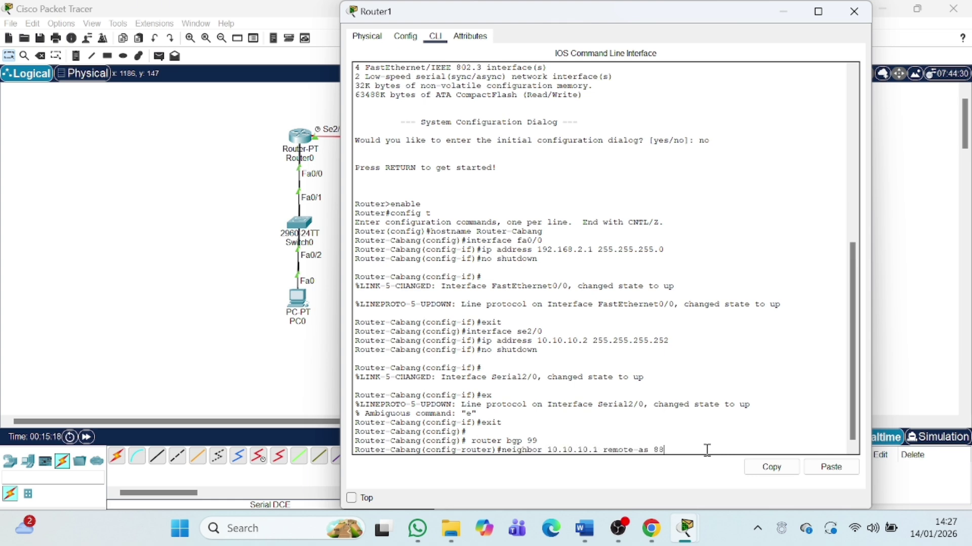
key(Return)
key(Up)
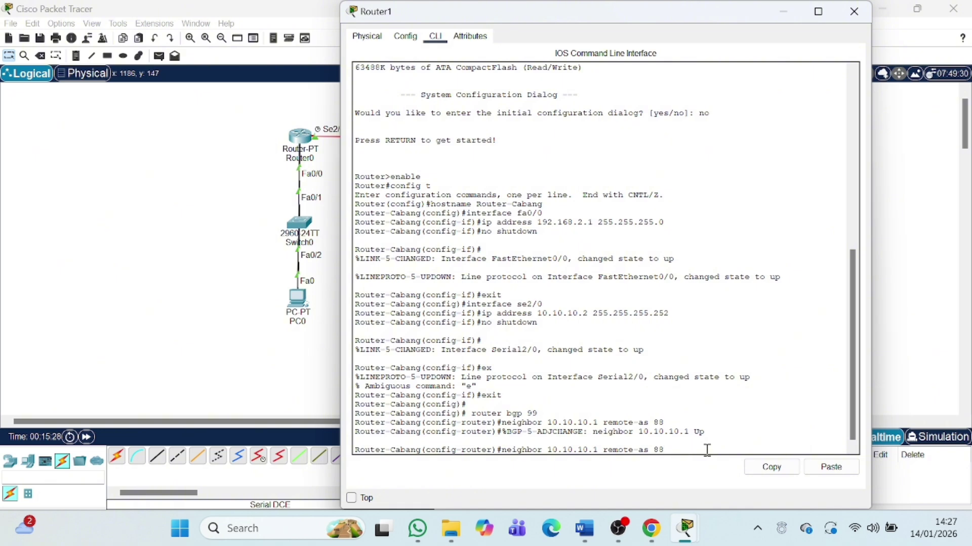
key(Return)
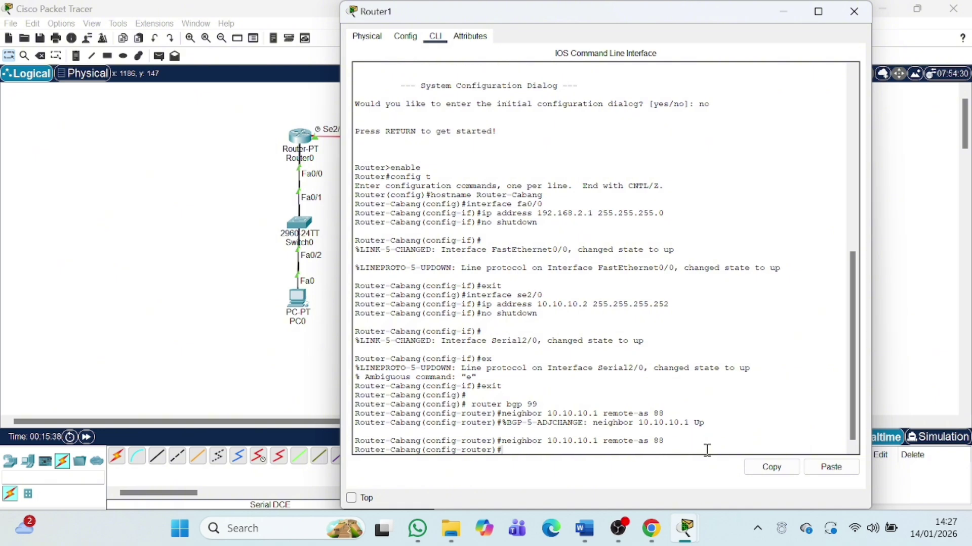
Step: Advertise network 192.168.2.0 mask 255.255.255.0 in BGP, exit configuration mode and close Router1's window
text(network 192.168.2.0 mask)
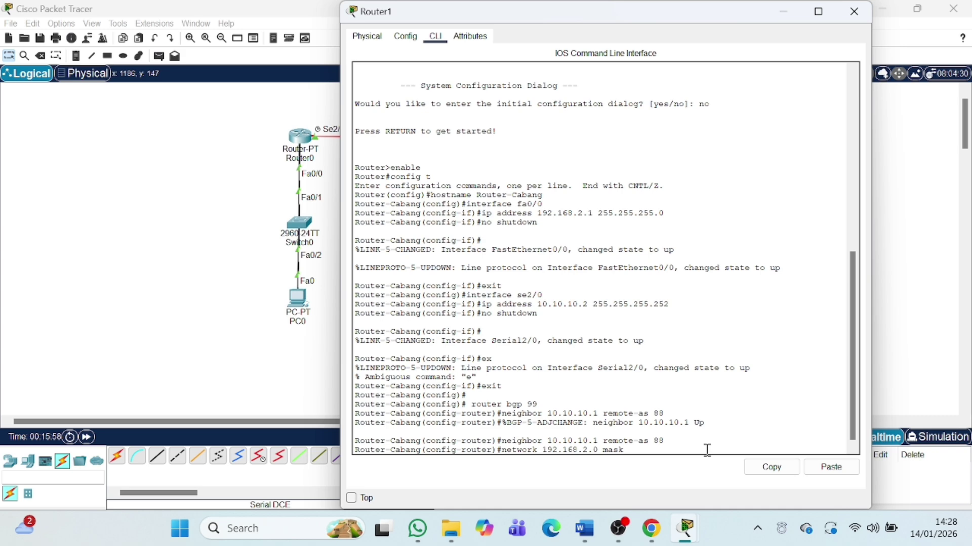
text( 255.255.255.0)
key(Return)
text(exit)
key(Return)
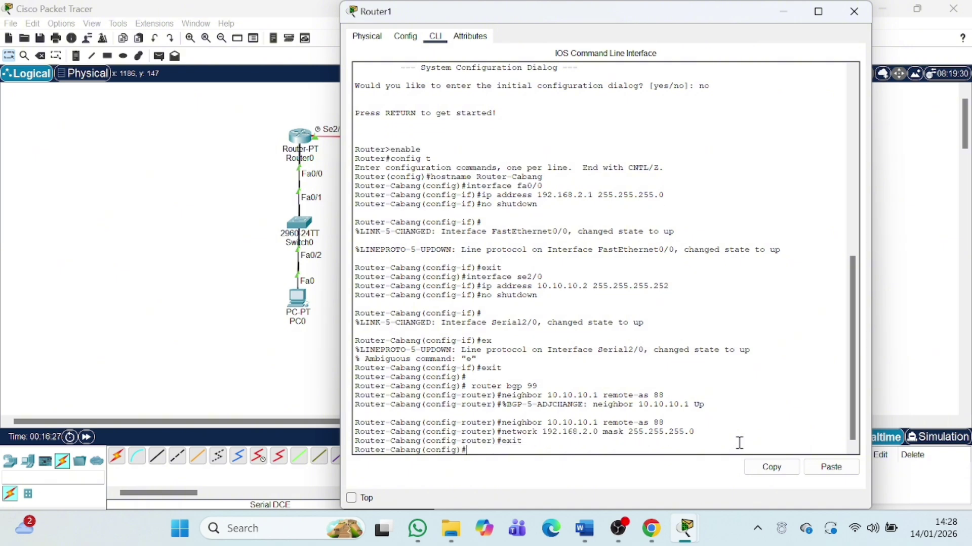
text(exit)
key(Return)
click(853, 11)
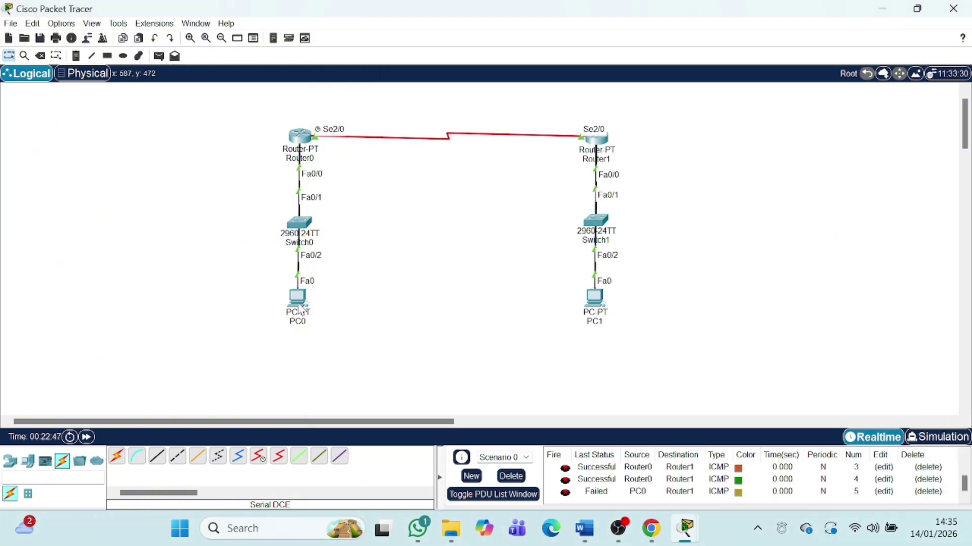
Step: Set PC0's IPv4 default gateway to 192.168.1.1 and close its window
click(299, 306)
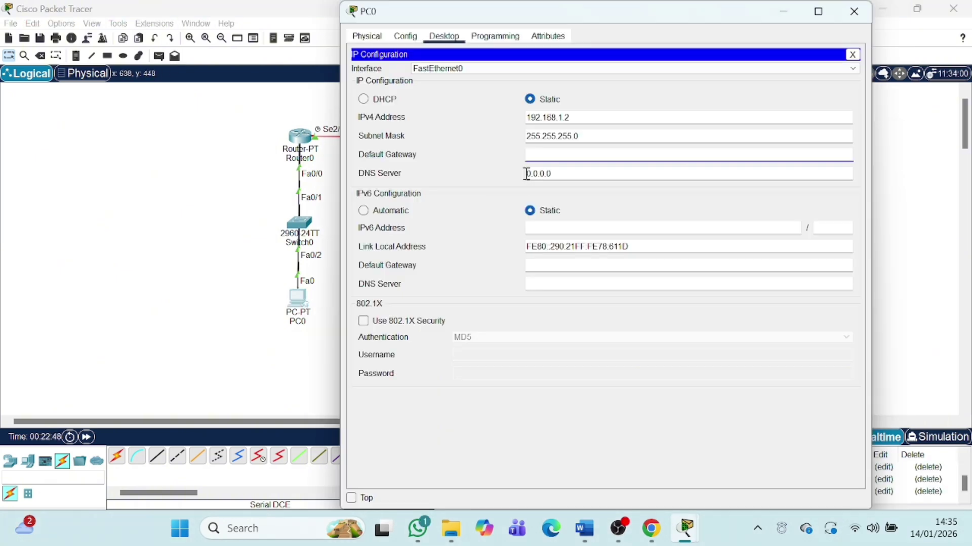
click(547, 154)
text(192)
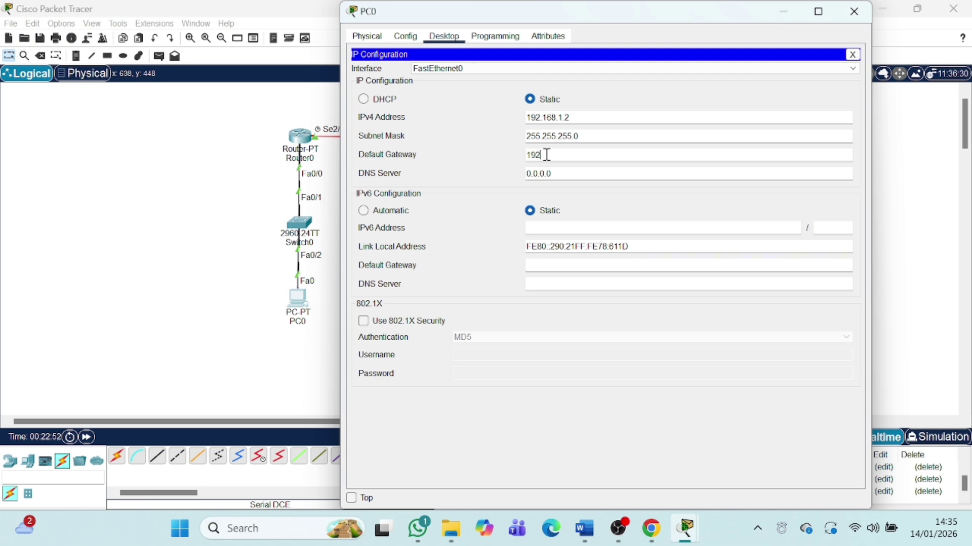
text(.168)
key(Return)
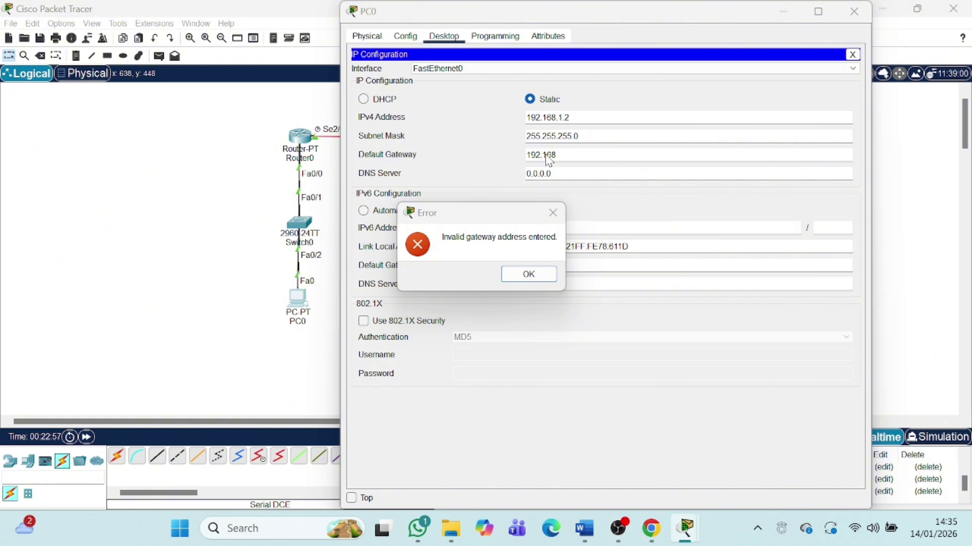
click(528, 274)
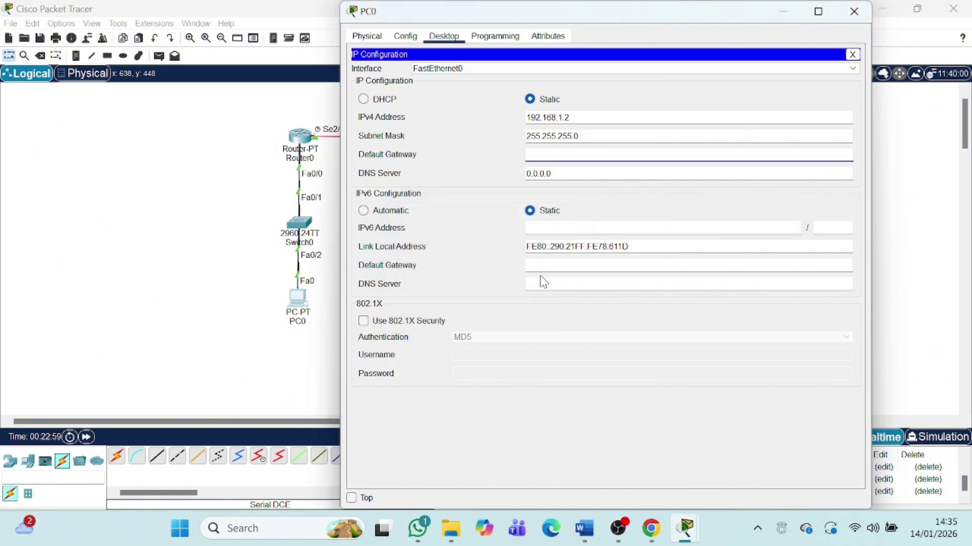
text(192.168.1.1)
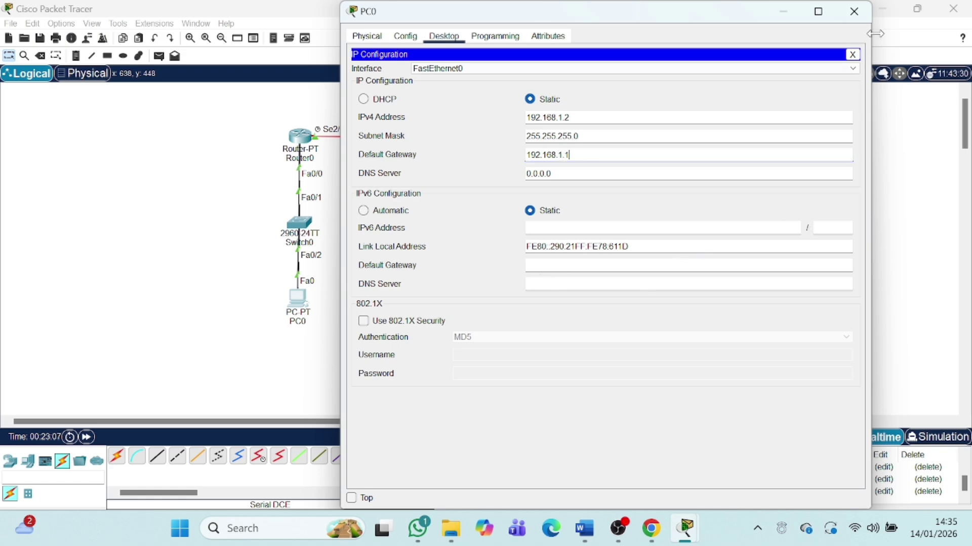
click(854, 11)
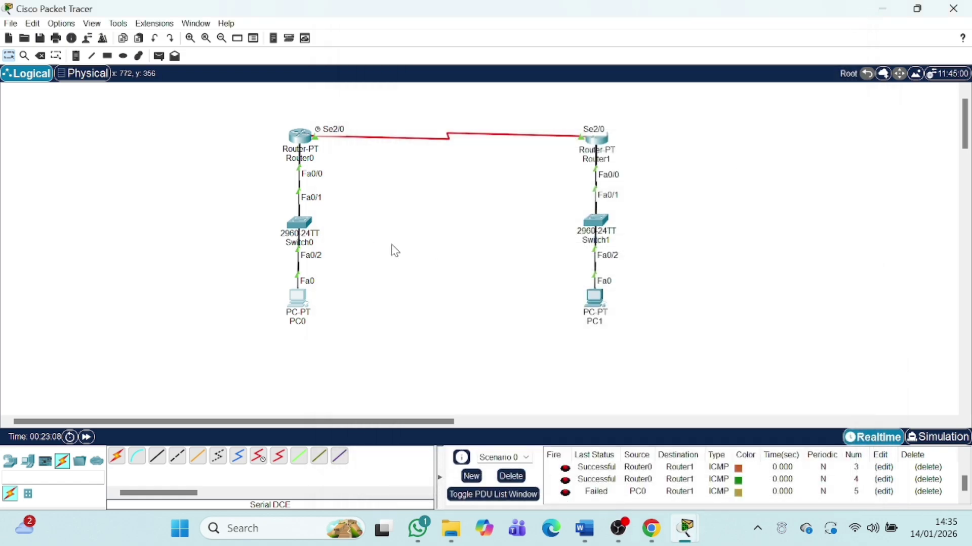
Step: Open PC1's IP configuration and set its static IPv4 address to 192.168.2.2
click(594, 298)
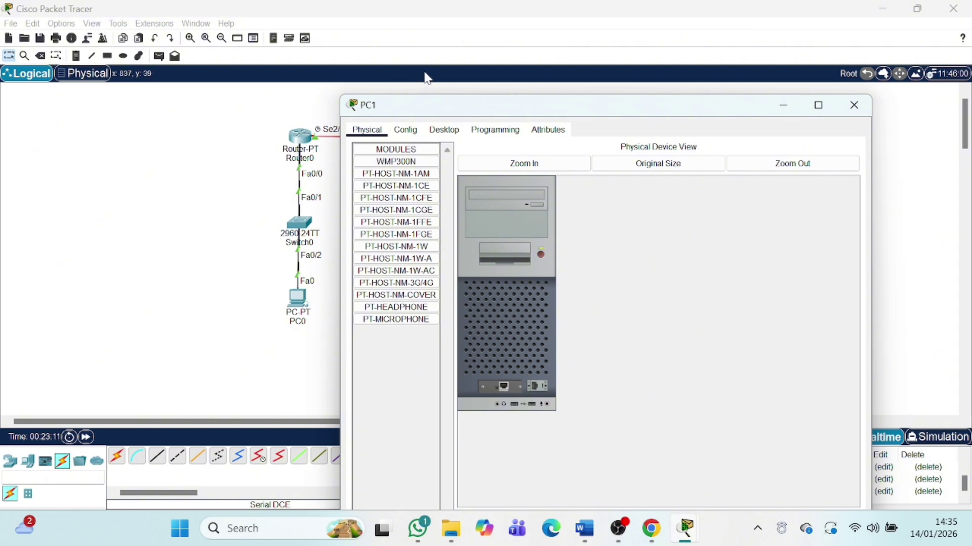
click(438, 132)
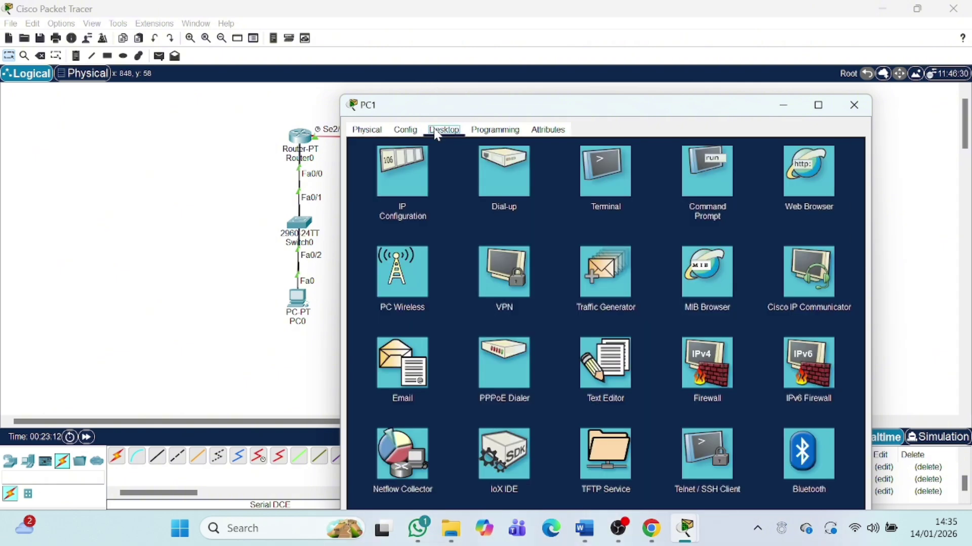
click(402, 177)
click(549, 214)
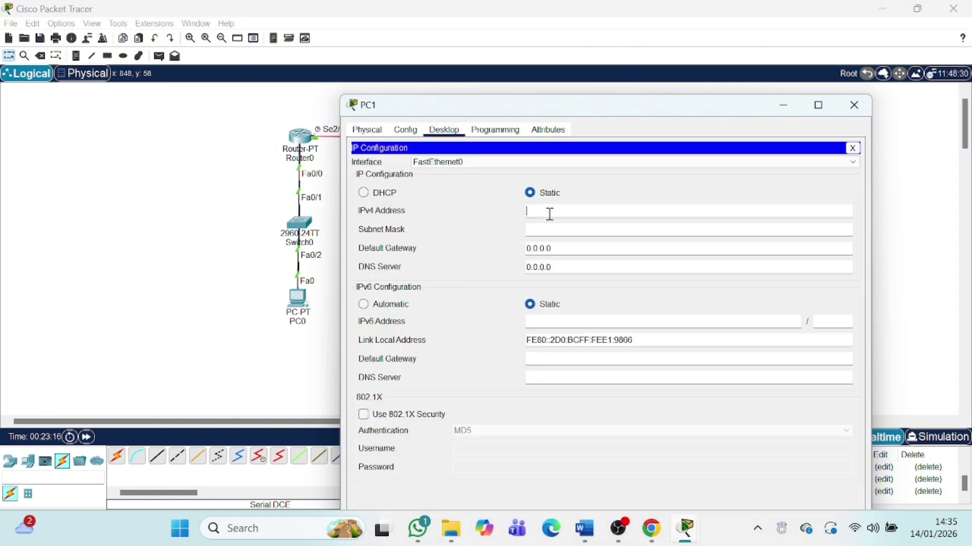
text(192.168.2)
key(BackSpace)
text(2)
Step: Give PC1 the subnet mask 255.255.255.0 and default gateway 192.168.2.1, and close its window
click(554, 232)
click(571, 250)
key(BackSpace)
key(BackSpace)
key(BackSpace)
key(BackSpace)
key(BackSpace)
text(19)
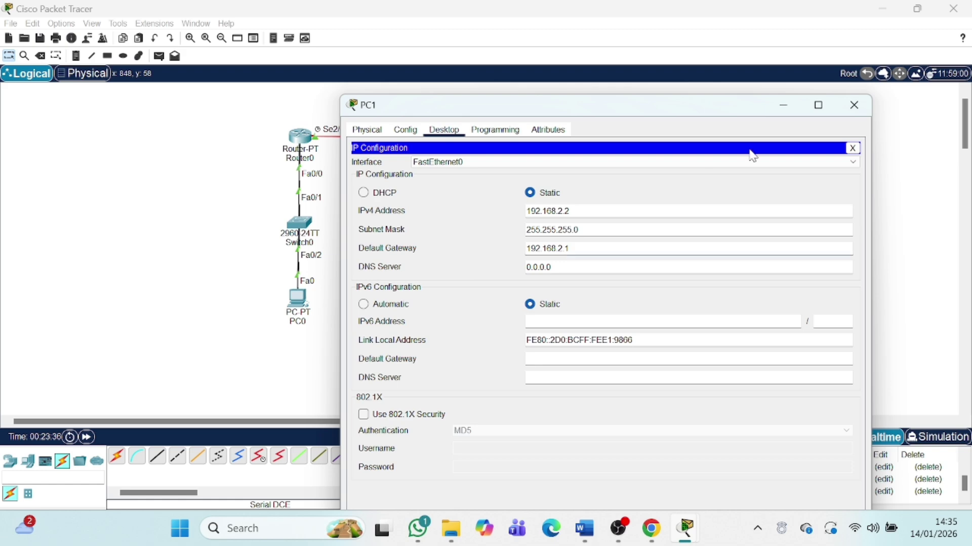
click(858, 113)
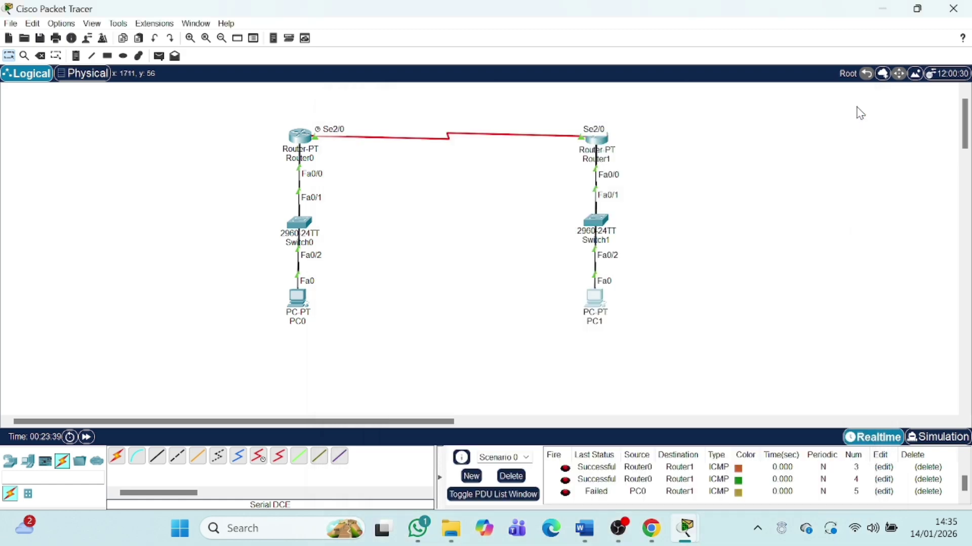
Step: Reopen PC0, leave its IP configuration and open its Command Prompt
click(297, 318)
click(426, 100)
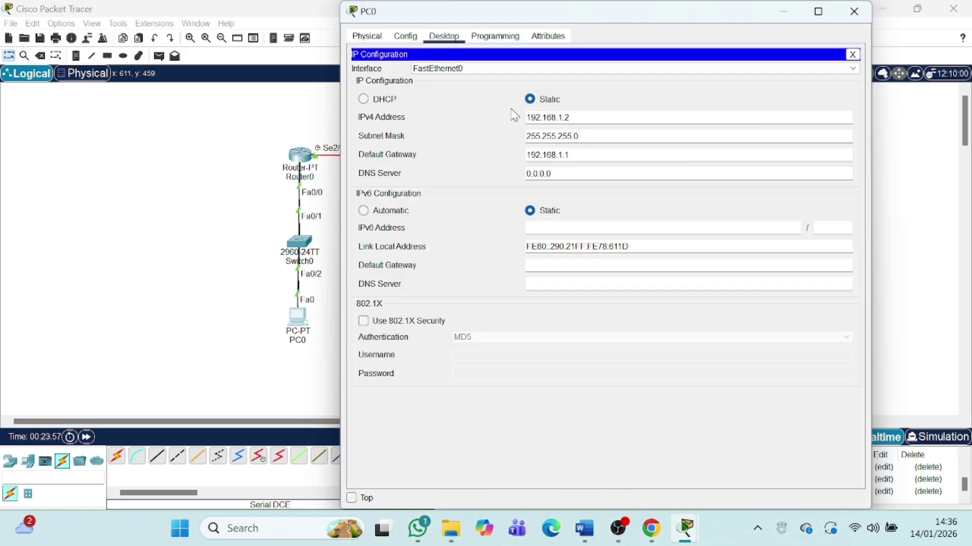
click(853, 56)
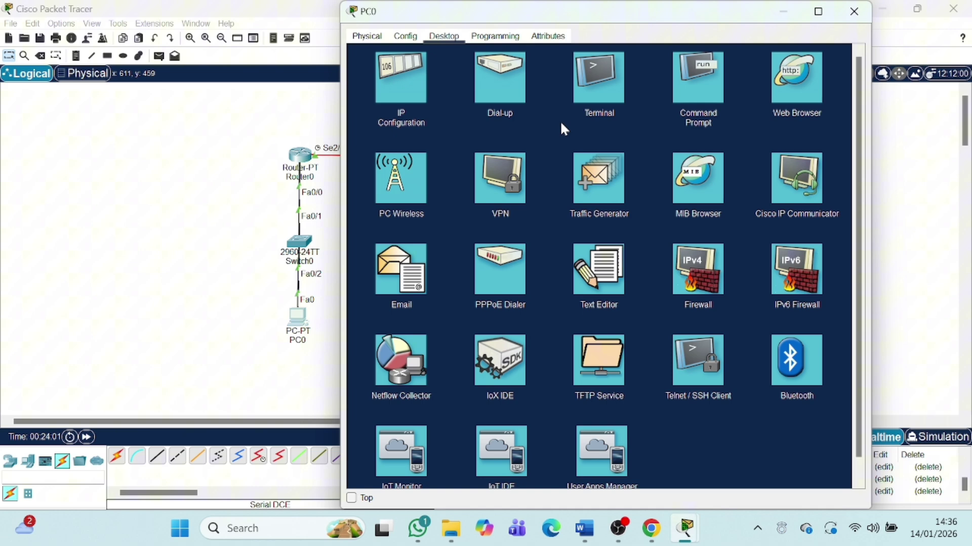
click(689, 96)
Step: Ping 192.168.1.2 from PC0's command line
text(ping 1)
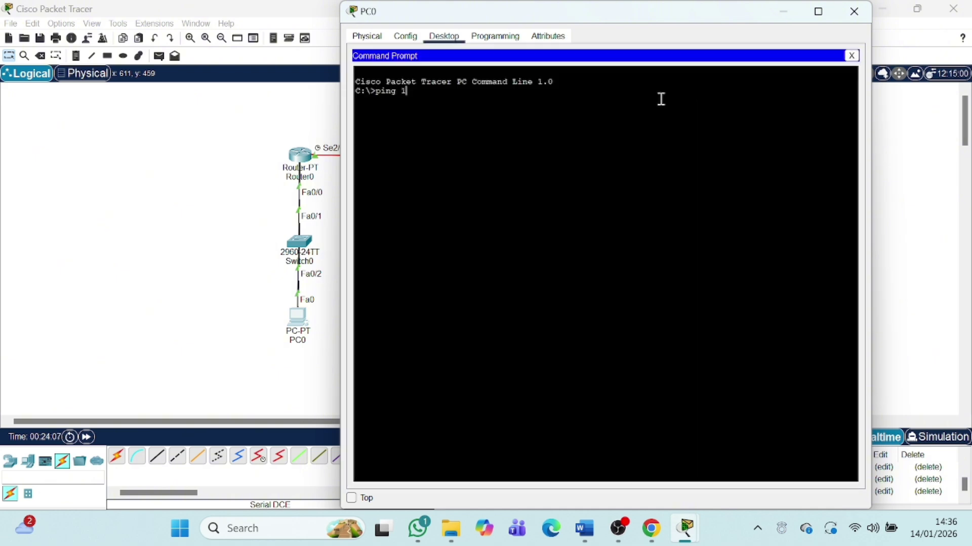
text(98.168.2.)
text(1)
key(BackSpace)
key(BackSpace)
key(BackSpace)
key(BackSpace)
text(.0)
key(Left)
key(Left)
key(Left)
key(Left)
key(Left)
key(Left)
key(Right)
key(Right)
key(Return)
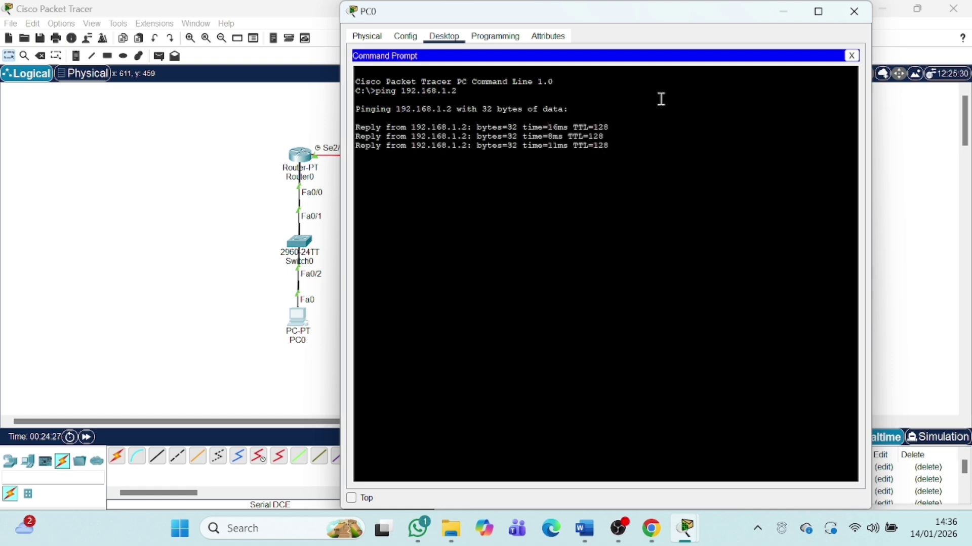
Step: Ping PC1 at 192.168.2.2 from PC0 and close PC0's window
key(Up)
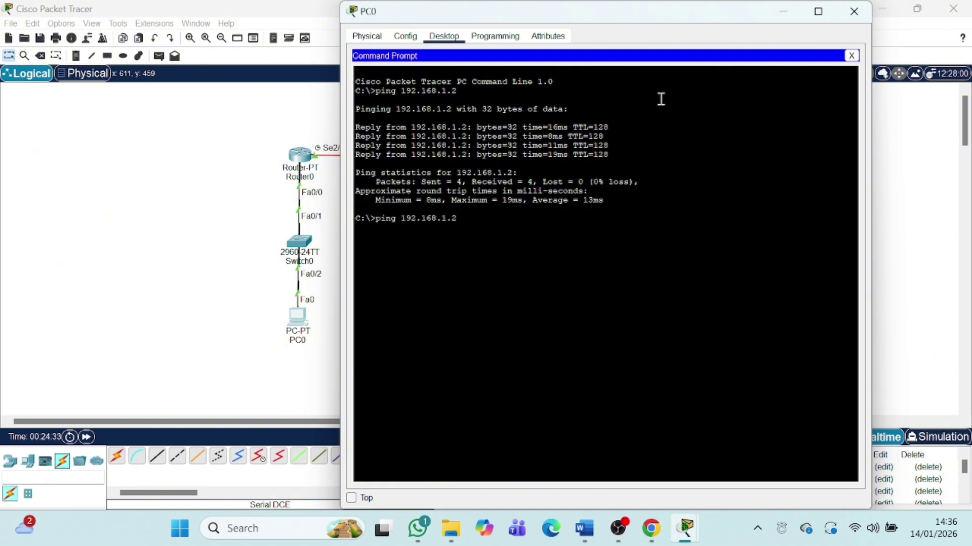
text(2)
key(Return)
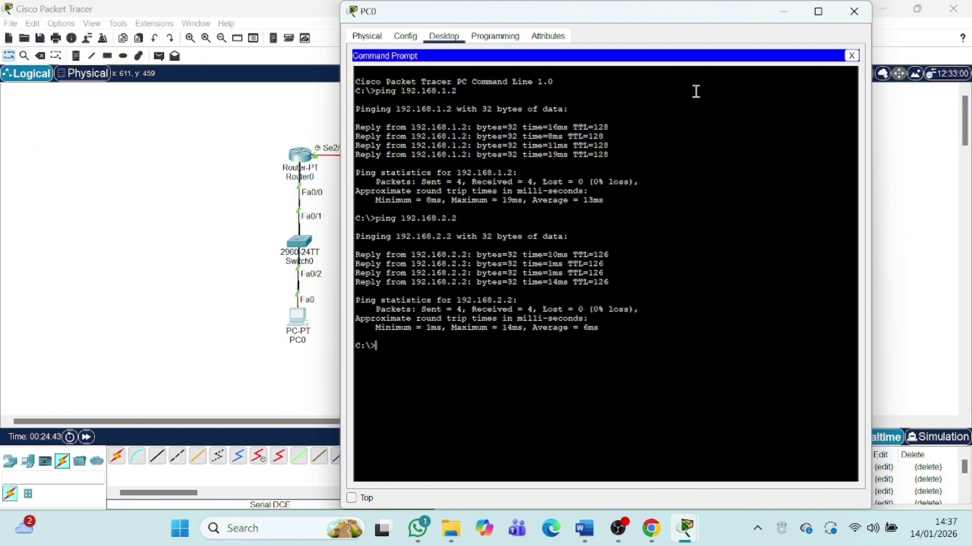
click(854, 11)
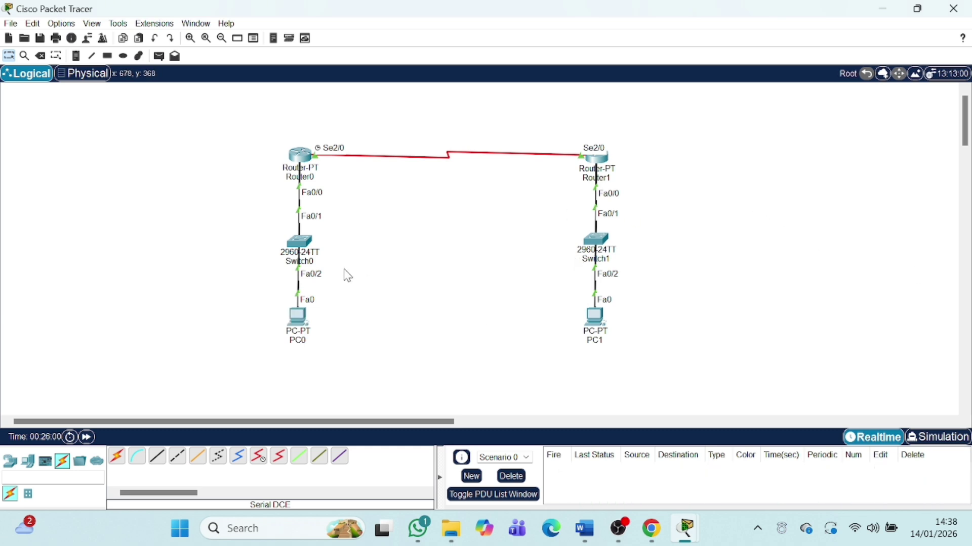
Step: Send a simple PDU from Router0 to Router1 to test the serial link
click(160, 60)
click(300, 158)
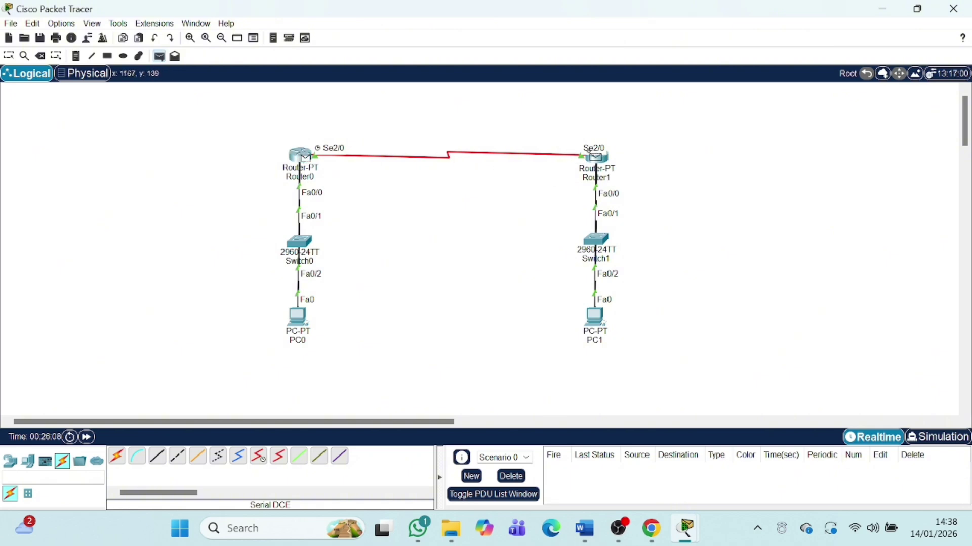
click(596, 157)
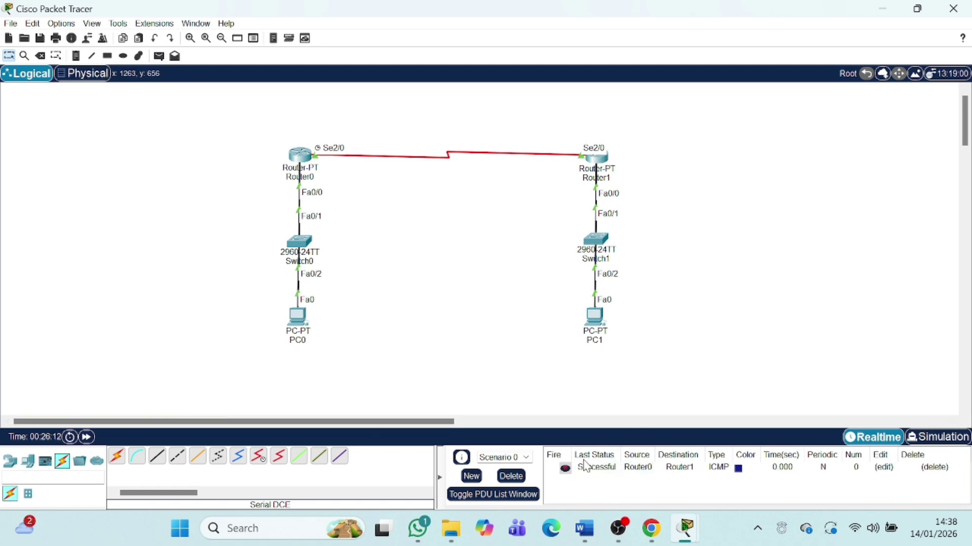
Step: Send a simple PDU from PC0 to PC1 to test connectivity between the two LANs
click(160, 56)
click(297, 318)
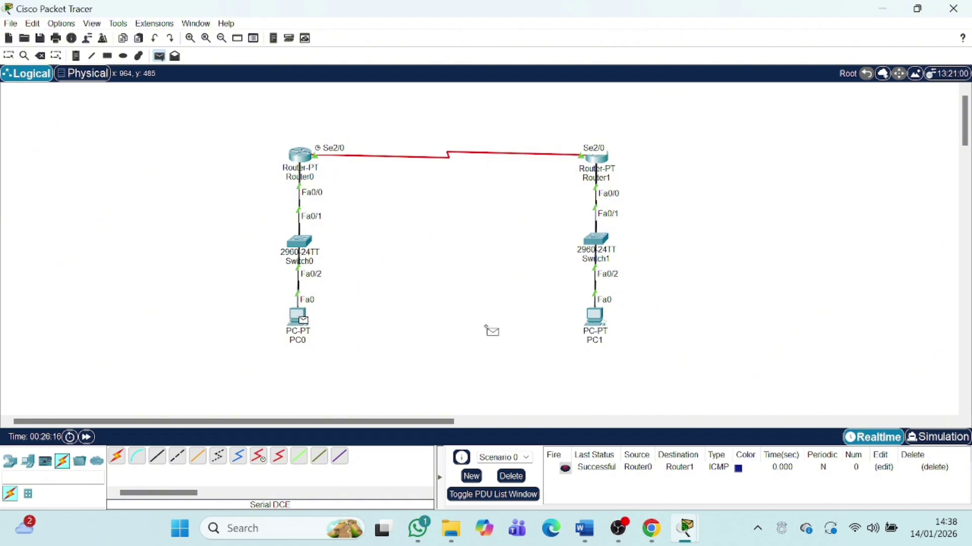
click(597, 319)
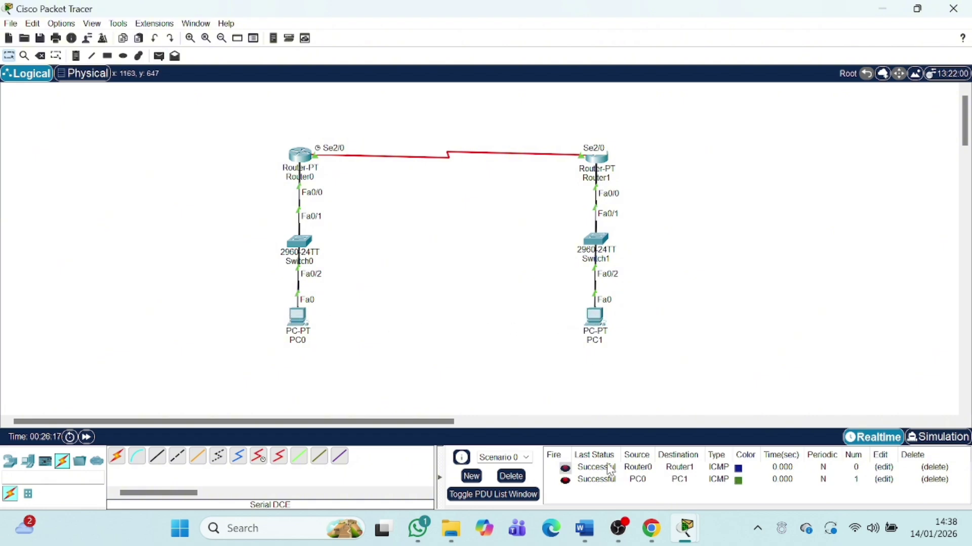